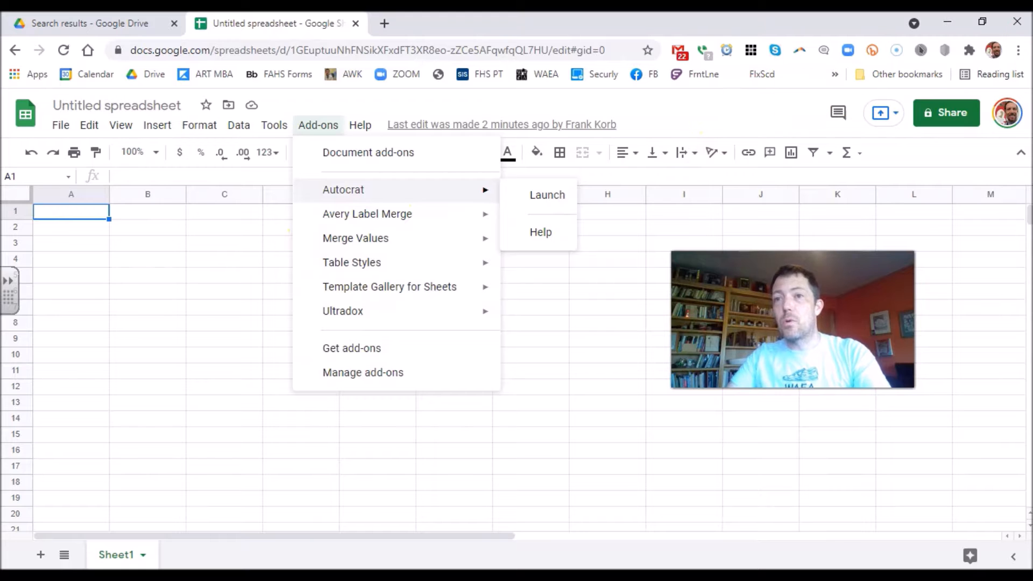
# Minimize Chrome, then restore it to open the 2021 - 2022 Students Information form.
pyautogui.click(938, 24)
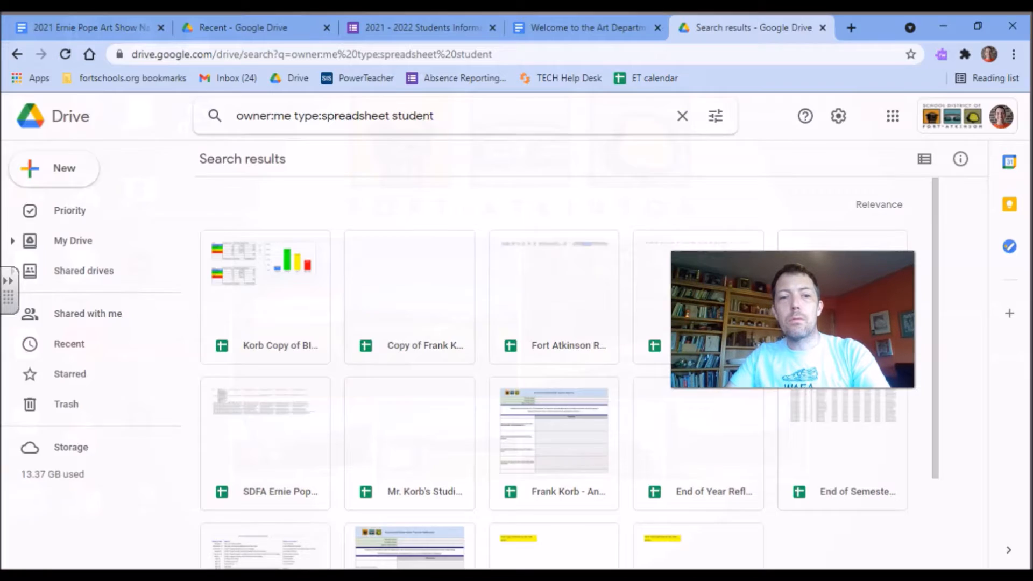
pyautogui.click(415, 24)
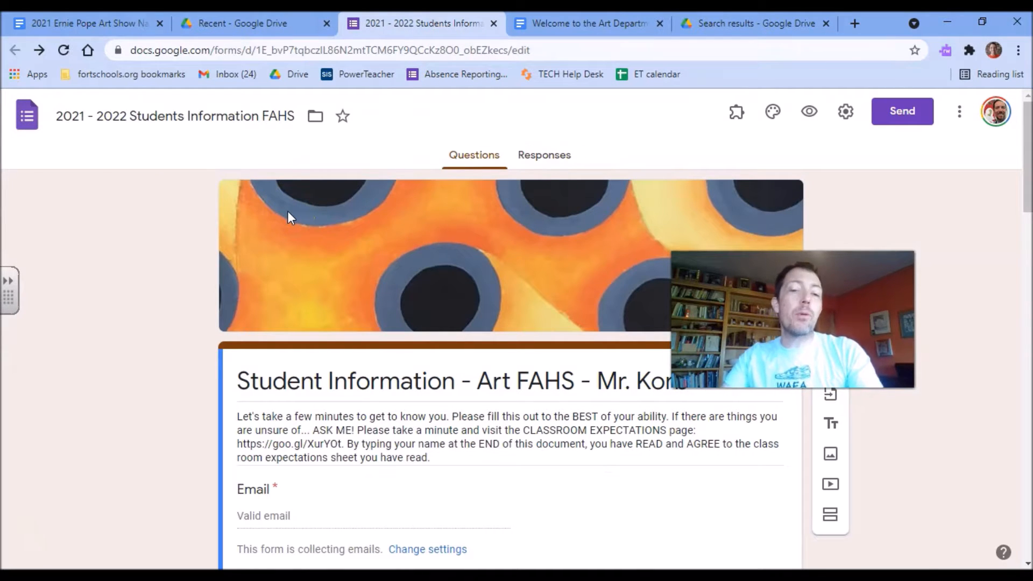
pyautogui.scroll(-3, 540, 212)
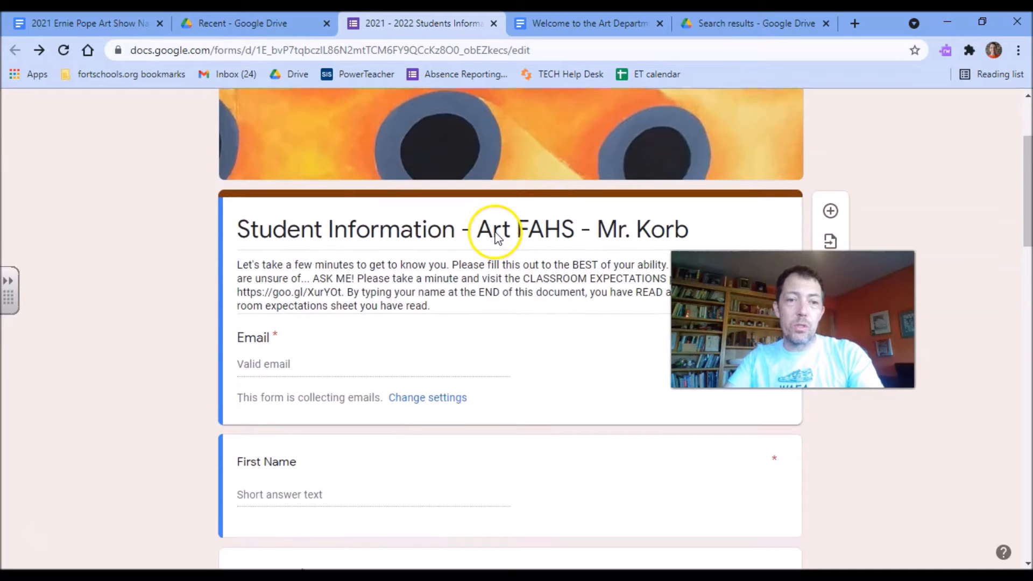
pyautogui.moveTo(793, 322); pyautogui.dragTo(909, 136)
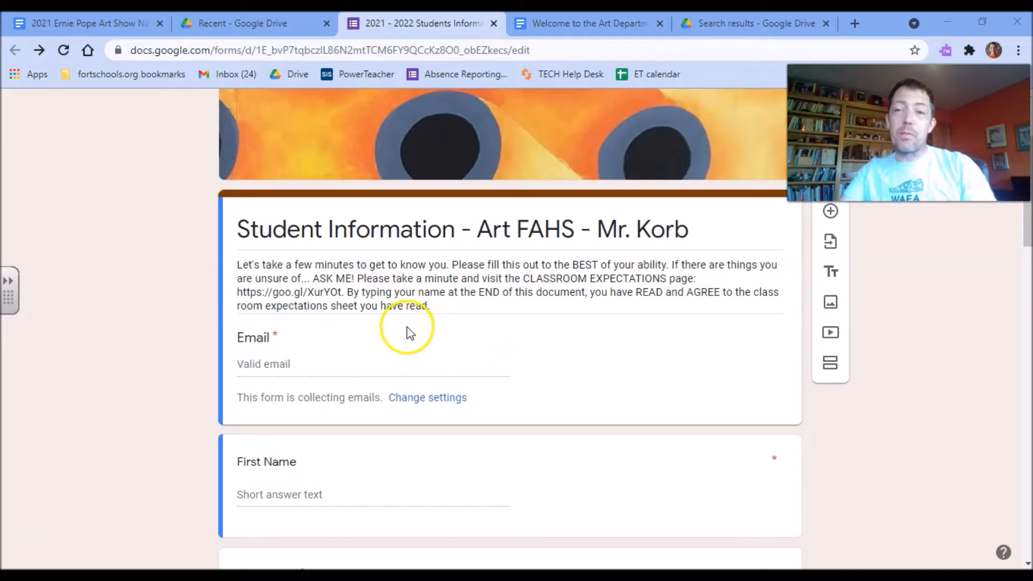
pyautogui.scroll(-3, 379, 301)
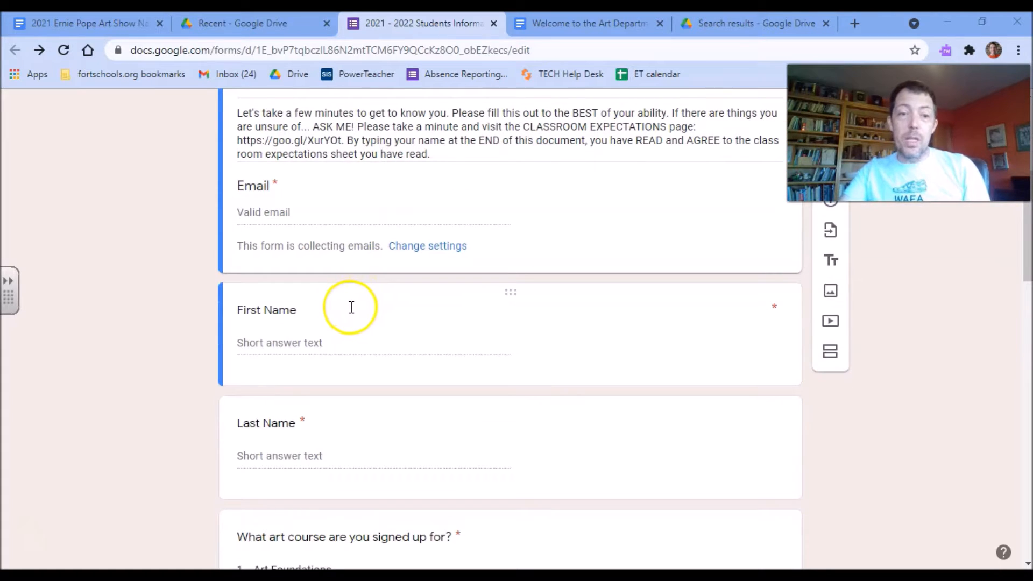
pyautogui.scroll(-2, 326, 344)
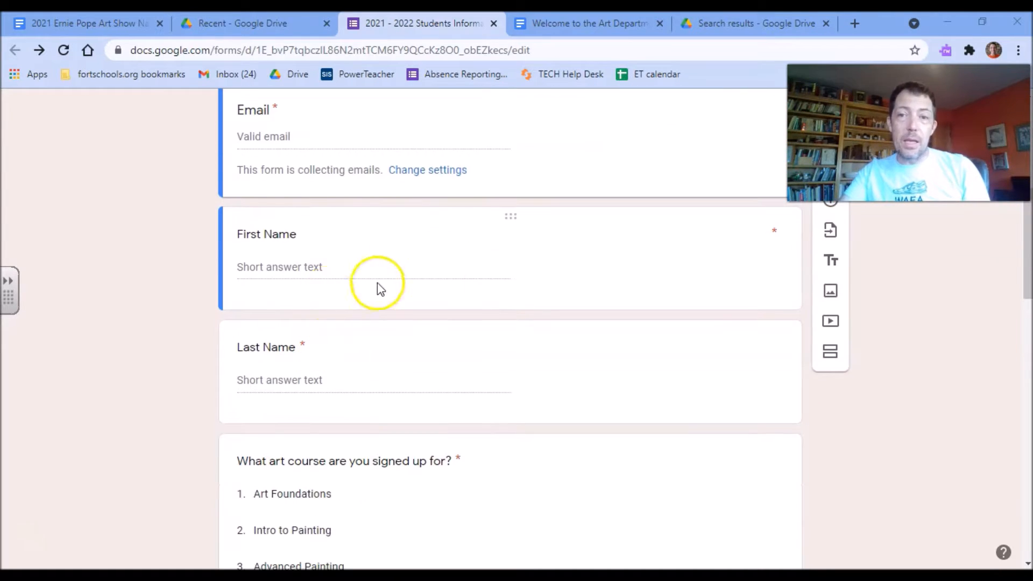
pyautogui.scroll(-3, 366, 371)
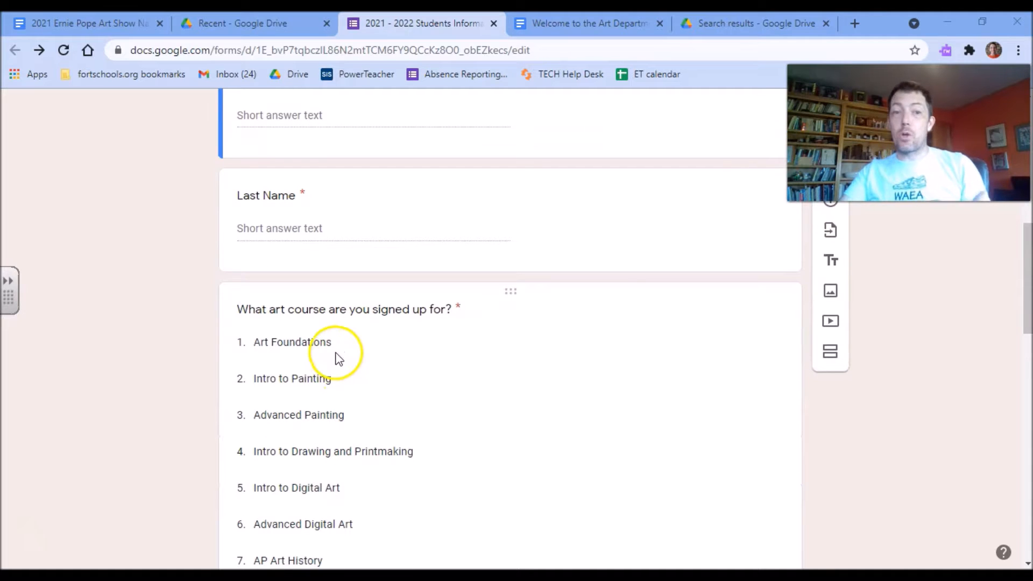
pyautogui.scroll(-4, 344, 344)
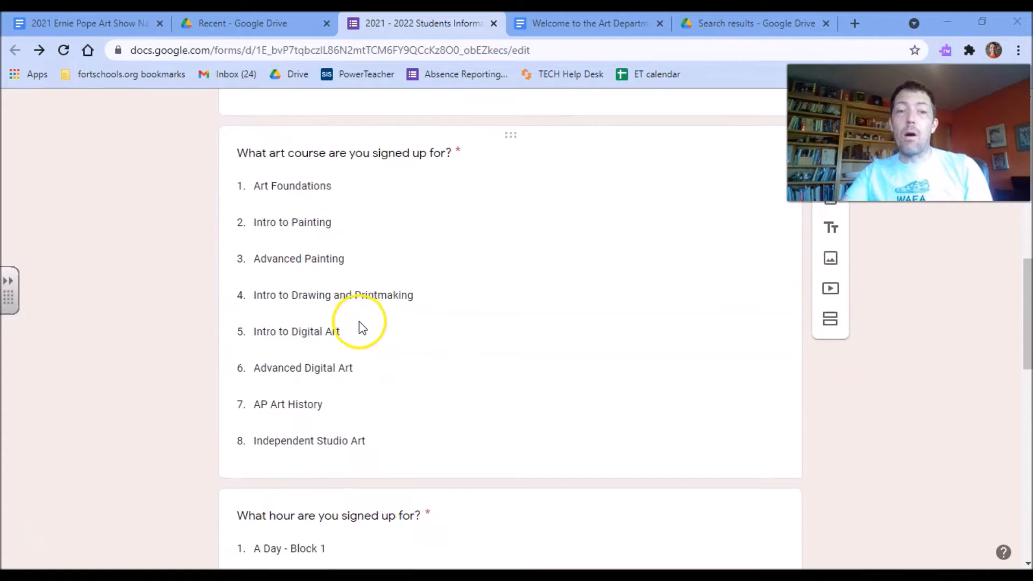
pyautogui.scroll(-1, 361, 326)
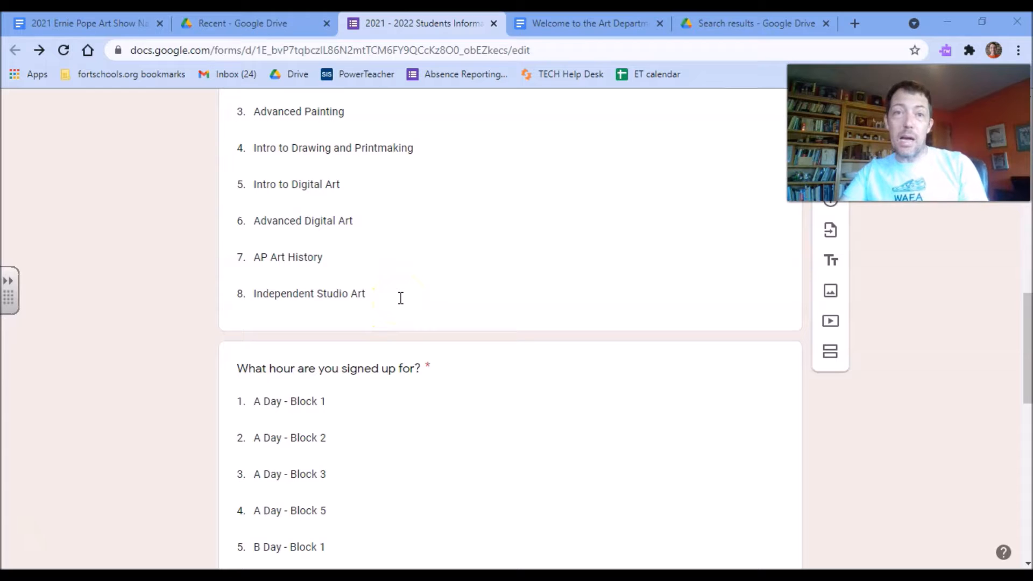
pyautogui.scroll(-2, 330, 314)
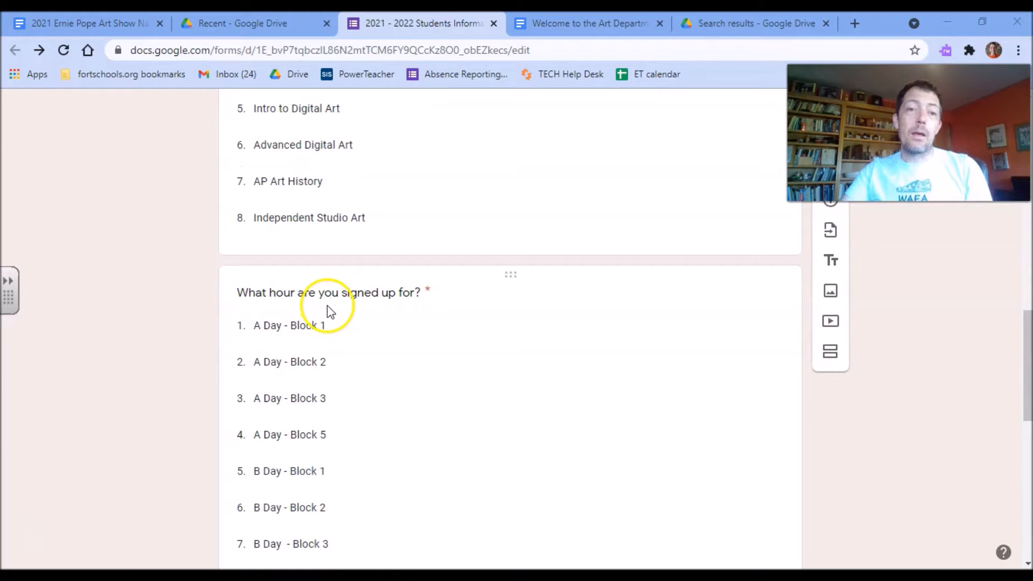
pyautogui.scroll(-2, 327, 308)
pyautogui.scroll(-7, 327, 308)
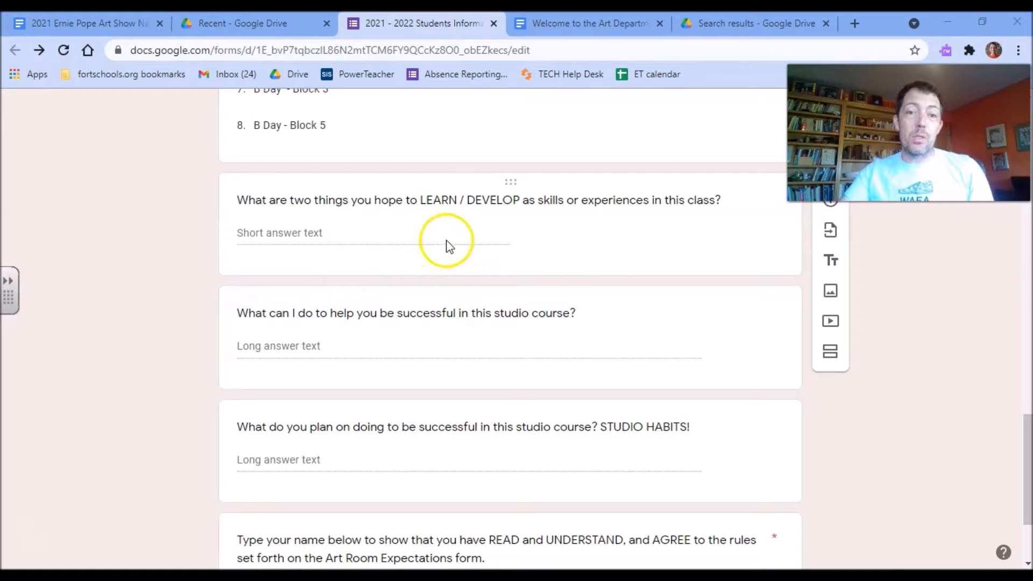
pyautogui.scroll(-1, 445, 243)
pyautogui.scroll(-1, 460, 276)
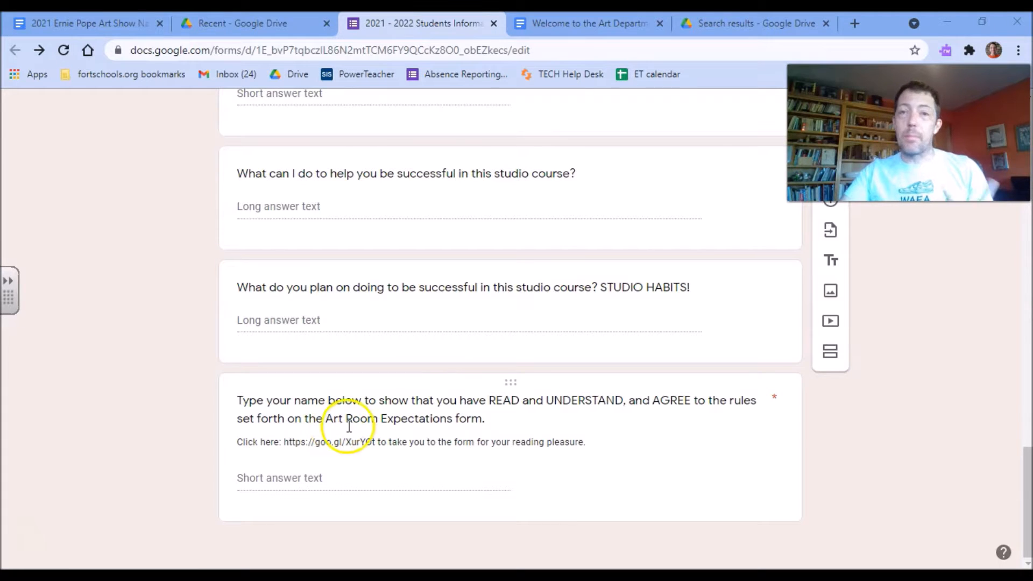
pyautogui.scroll(5, 387, 433)
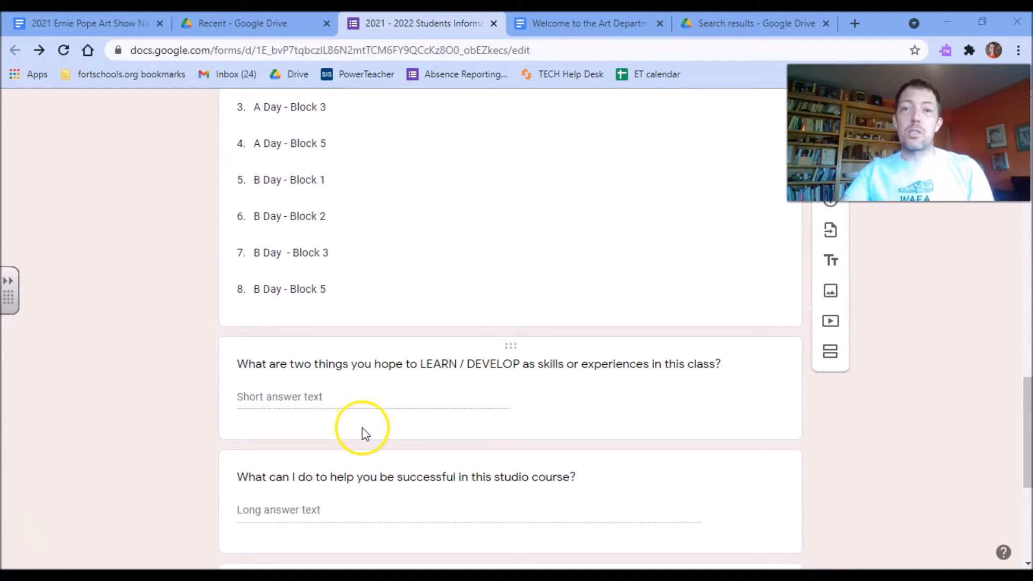
pyautogui.scroll(1, 461, 176)
pyautogui.scroll(1, 968, 468)
pyautogui.moveTo(1028, 436); pyautogui.dragTo(1026, 211)
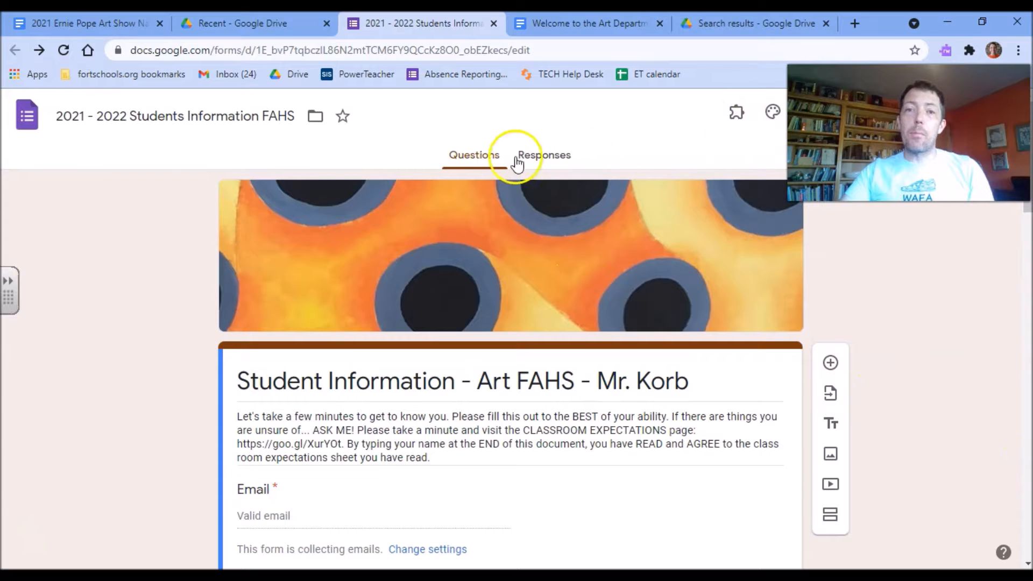
# From the Responses tab, link the form's responses to a newly created spreadsheet.
pyautogui.click(548, 158)
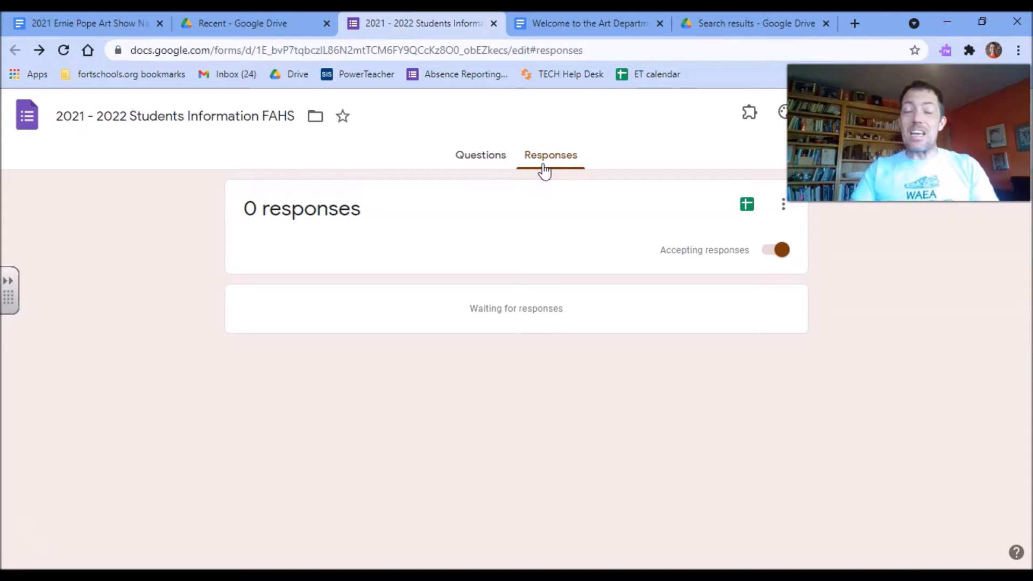
pyautogui.click(561, 144)
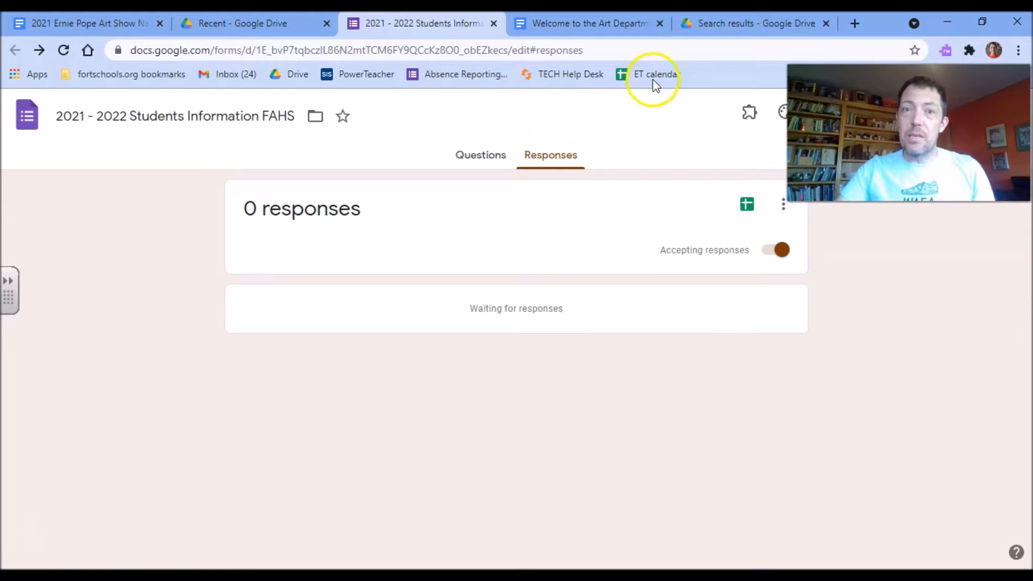
pyautogui.click(748, 207)
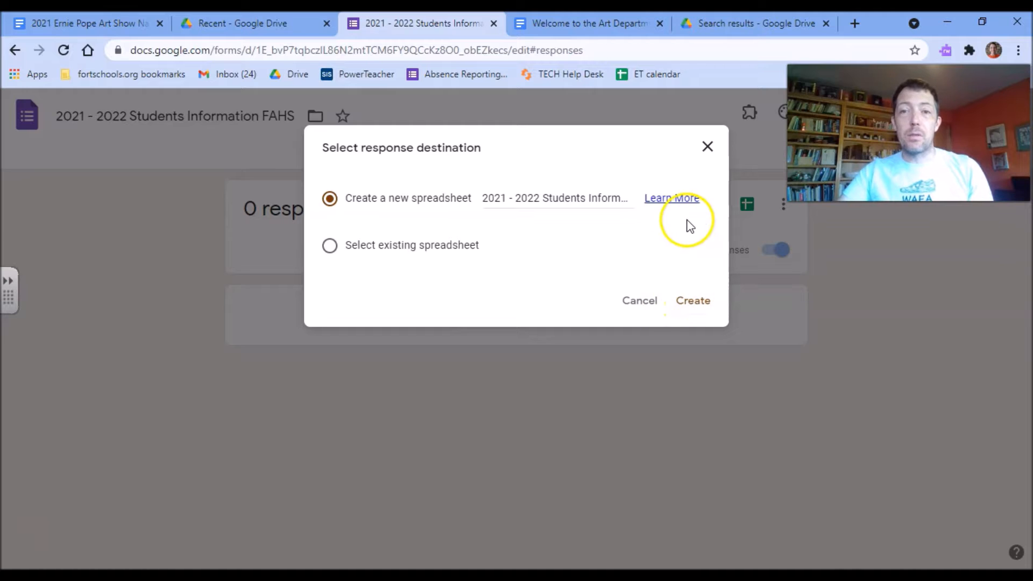
pyautogui.click(699, 308)
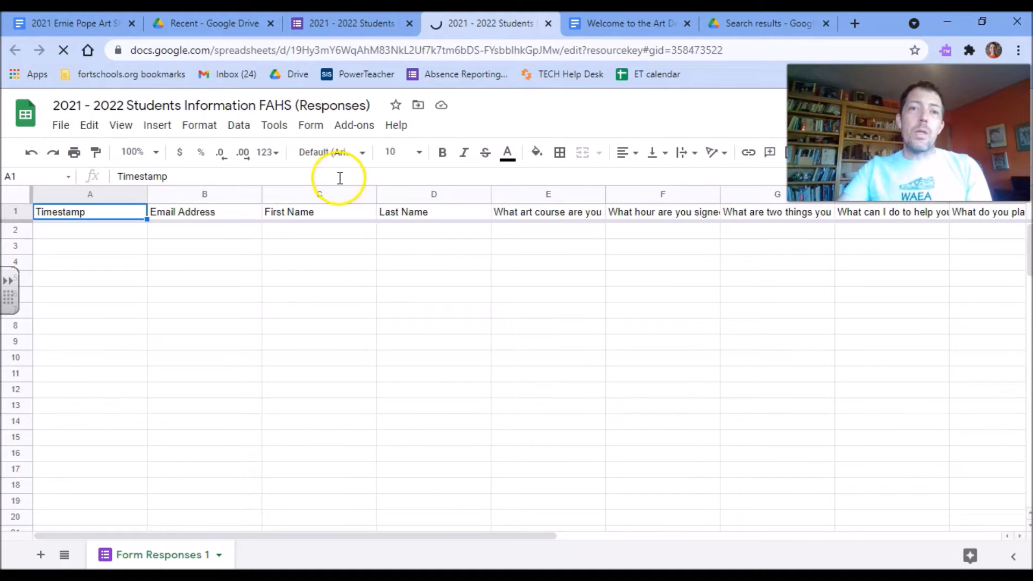
# Launch AutoCrat through Add-ons > Autocrat > Launch.
pyautogui.click(362, 132)
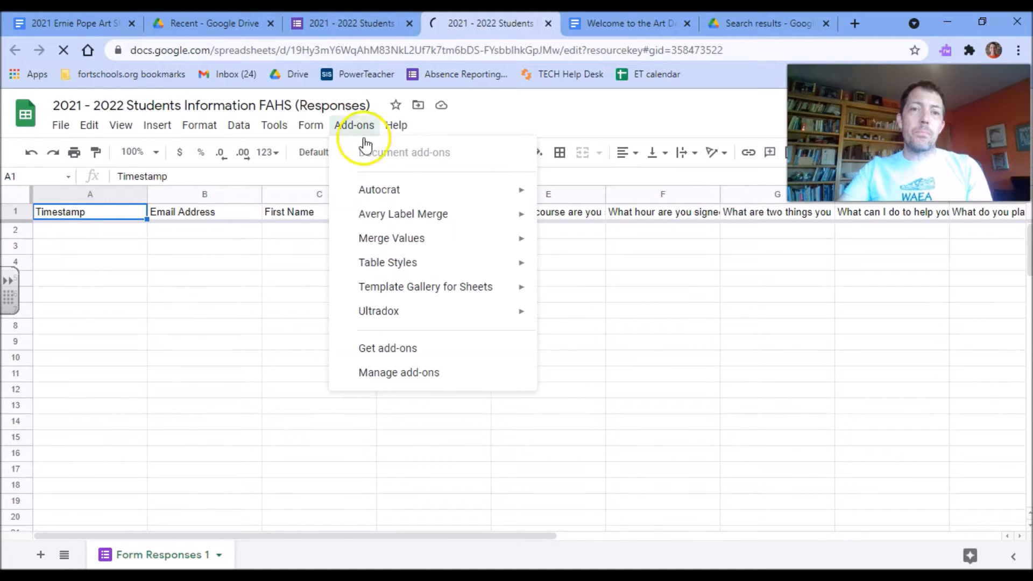
pyautogui.moveTo(372, 200)
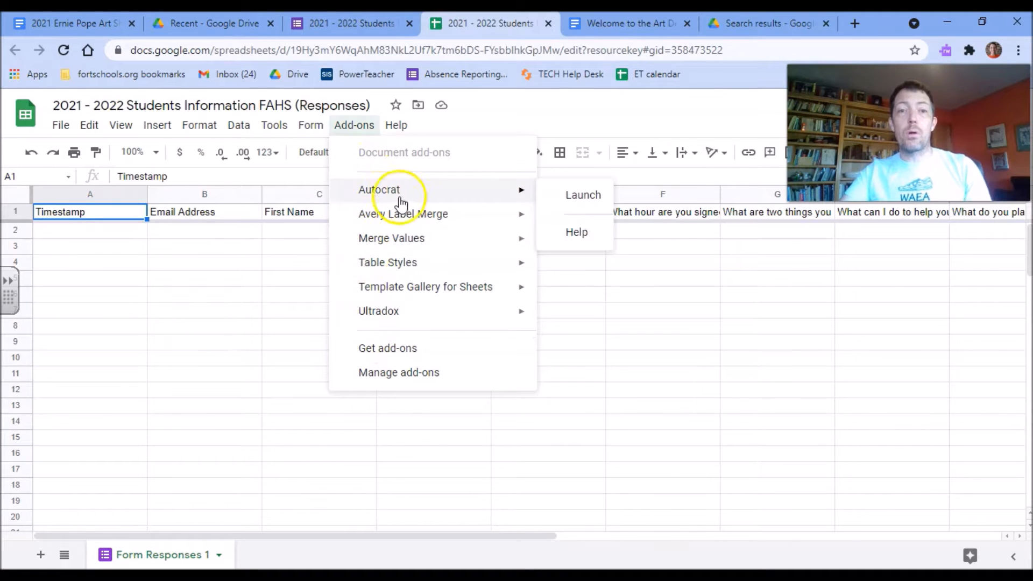
pyautogui.moveTo(473, 192)
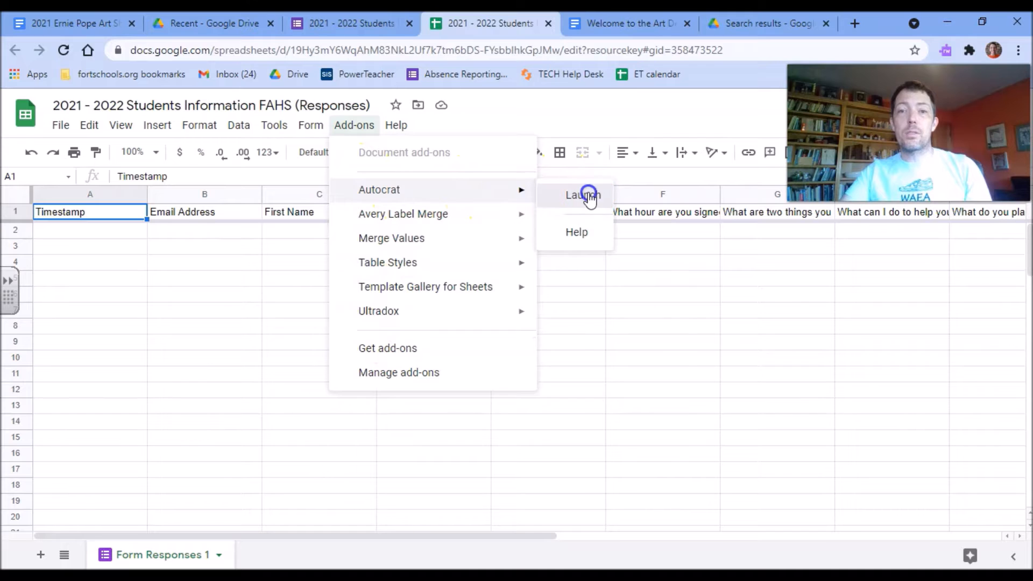
pyautogui.click(588, 197)
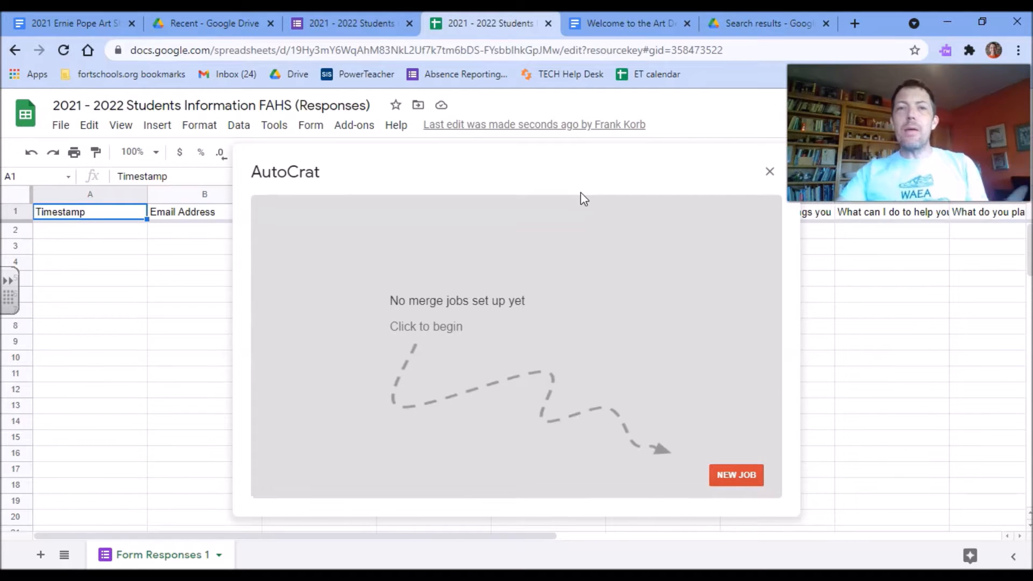
# Create a new AutoCrat merge job named '2021 - 2022 Student Information'.
pyautogui.click(747, 478)
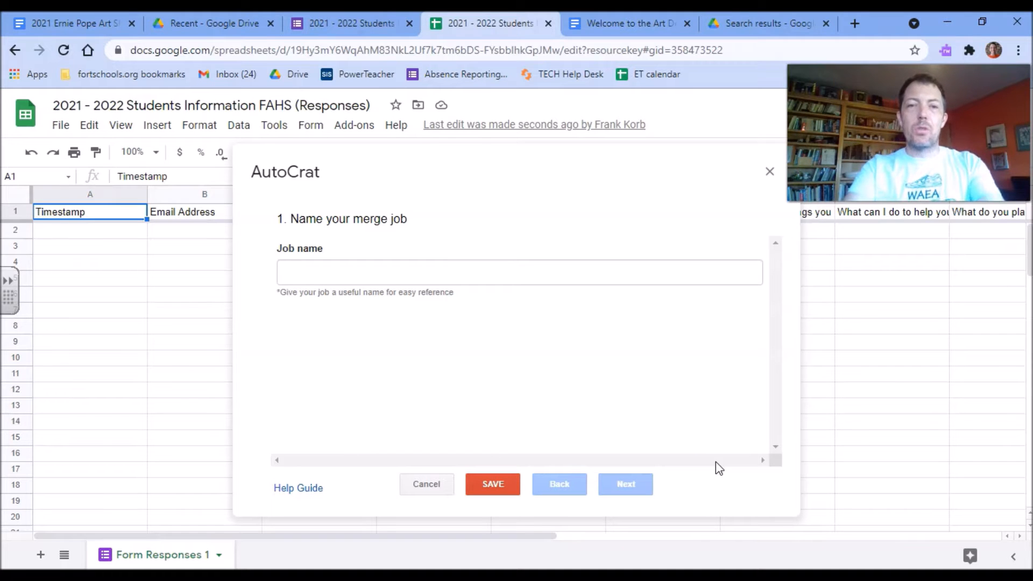
pyautogui.click(430, 278)
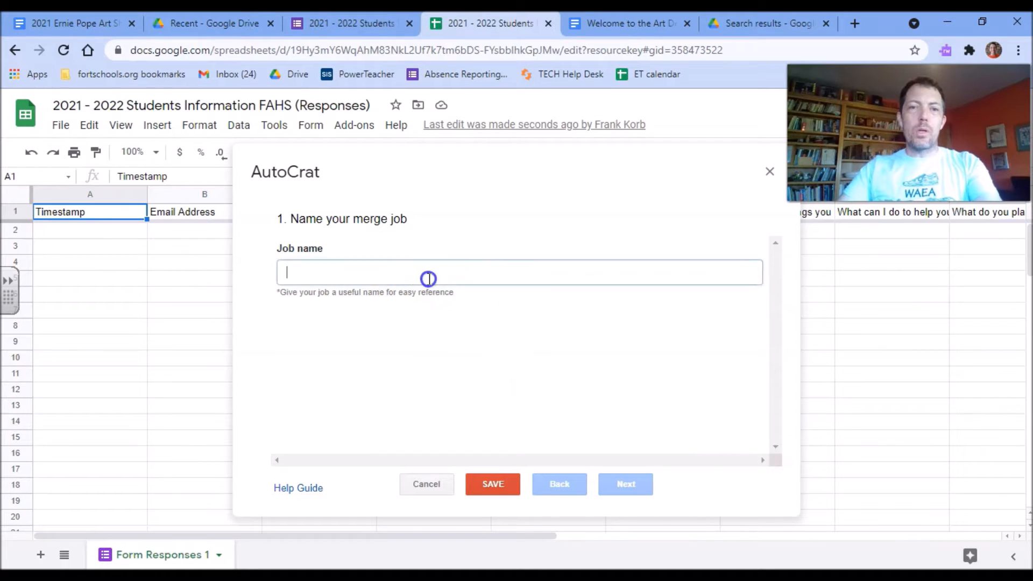
pyautogui.write('2021')
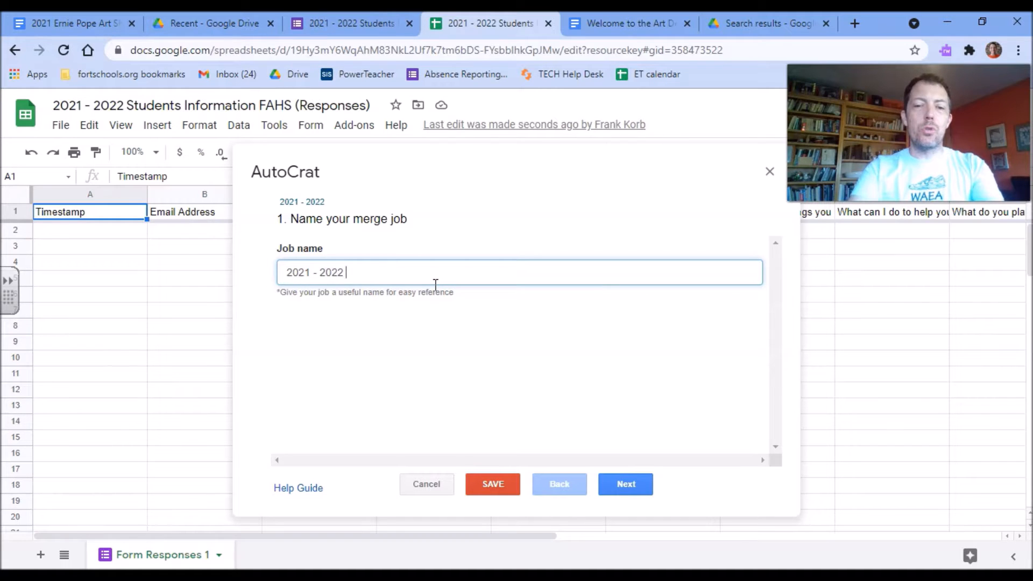
pyautogui.write('- 2022 Student Information KORB')
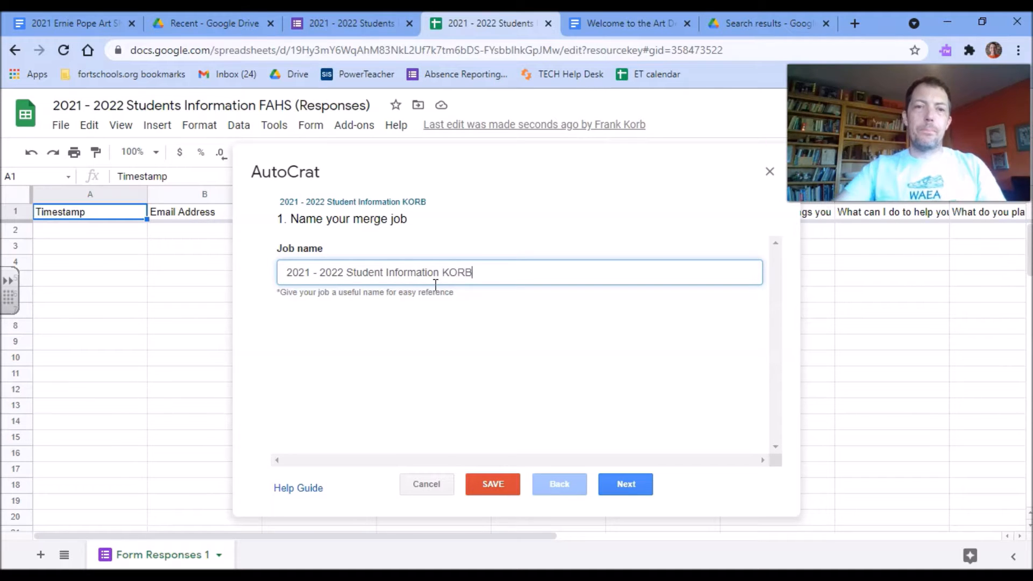
pyautogui.click(629, 486)
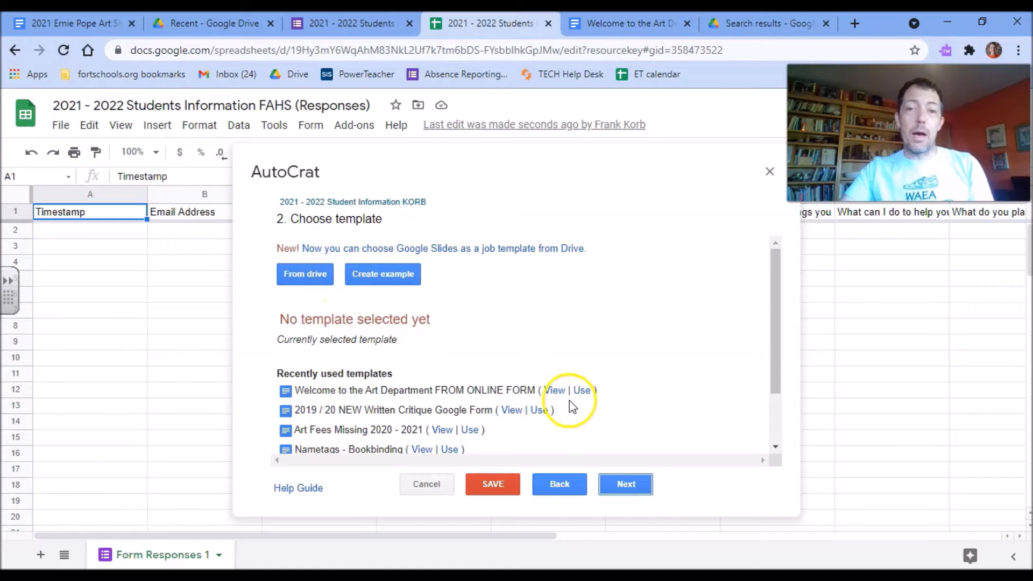
# Use the Welcome to the Art Department template for the merge job.
pyautogui.click(580, 391)
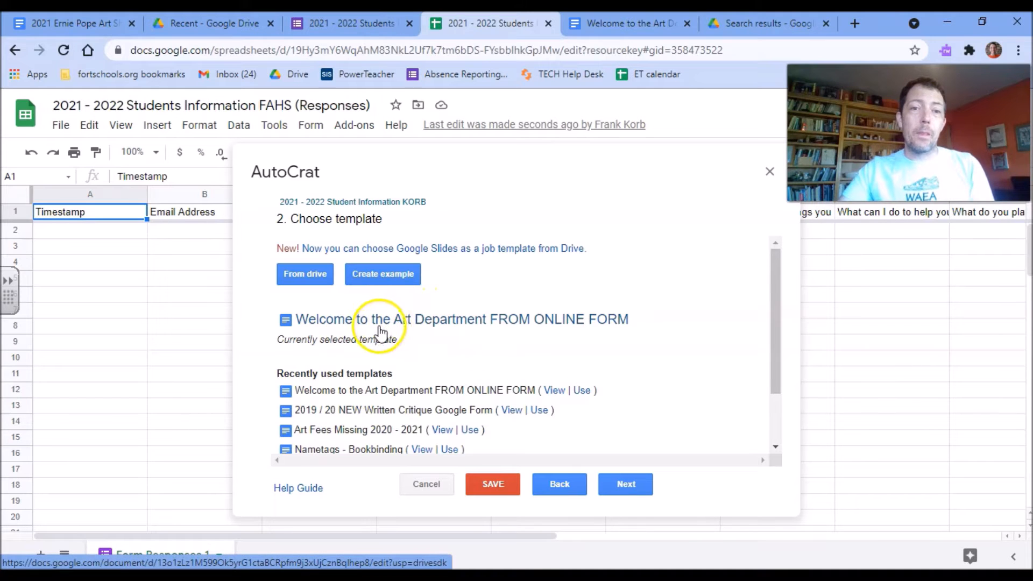
pyautogui.click(625, 485)
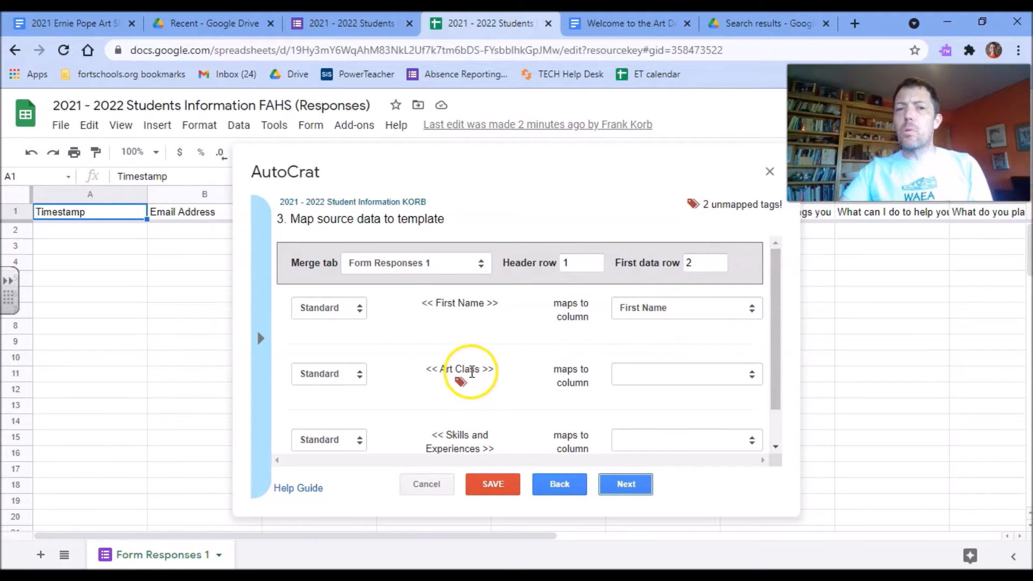
# Map Art Class to the art course question and Skills and Experiences to the learning goals question.
pyautogui.click(652, 386)
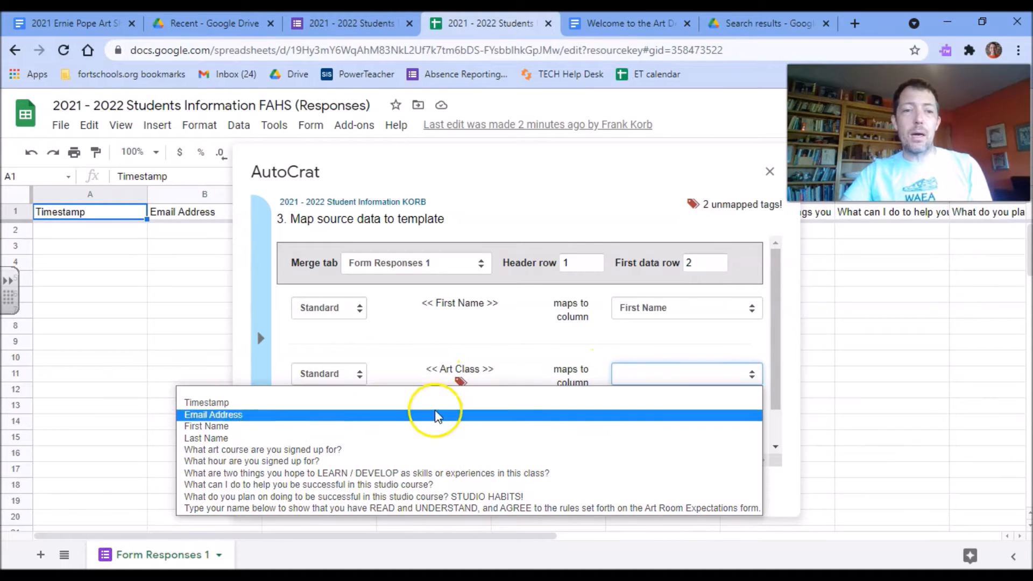
pyautogui.click(399, 449)
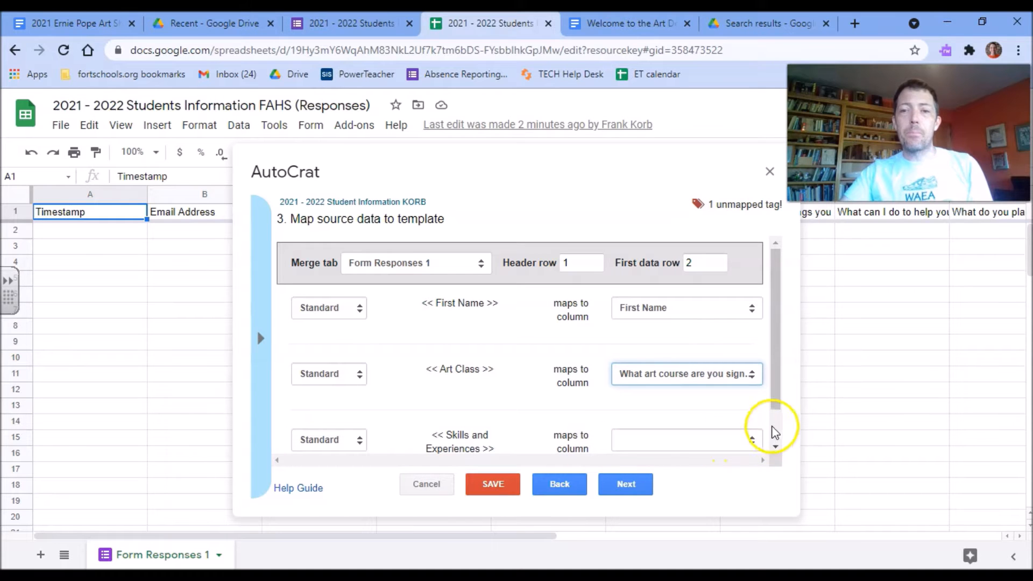
pyautogui.moveTo(775, 405); pyautogui.dragTo(774, 444)
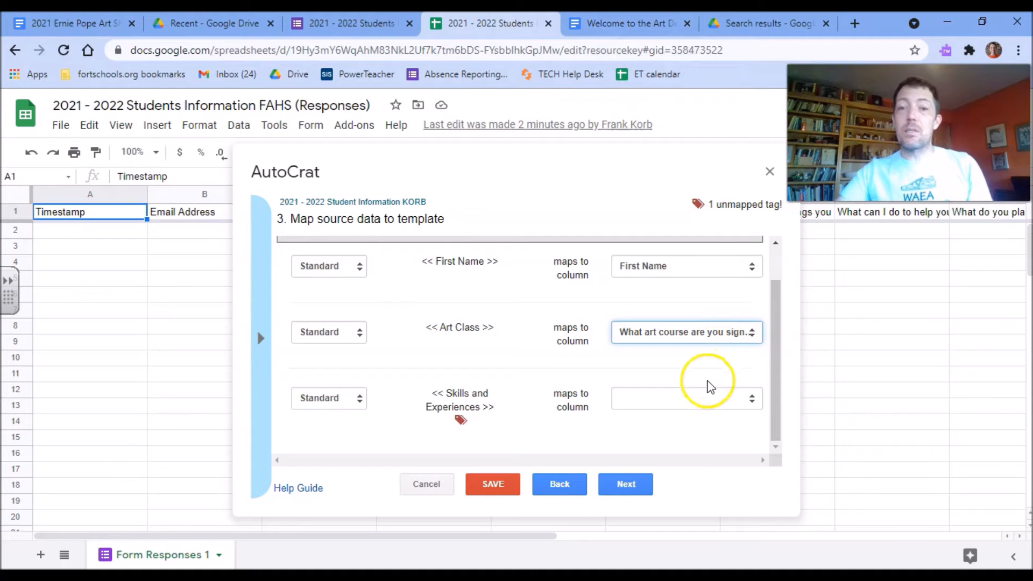
pyautogui.click(734, 399)
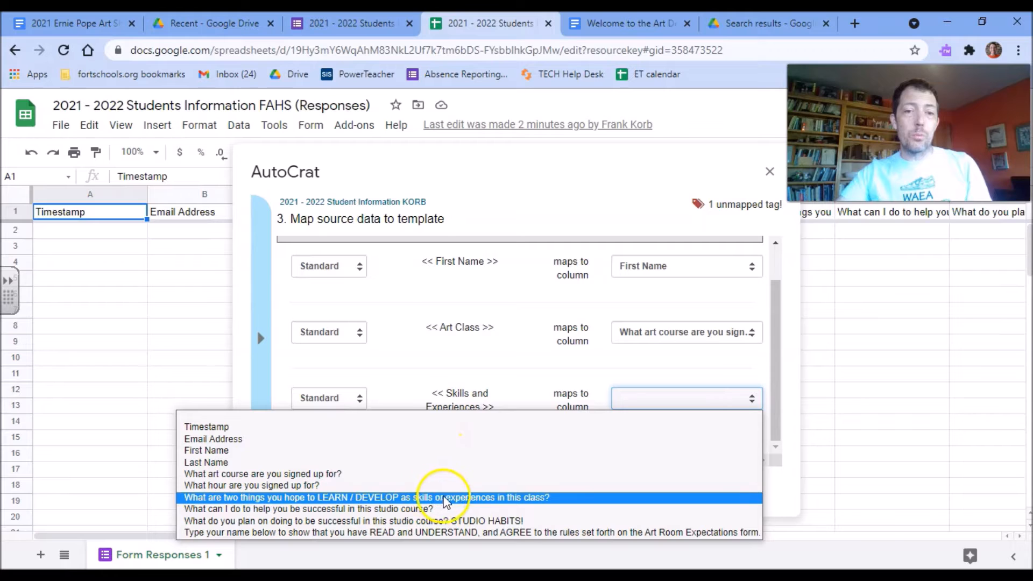
pyautogui.click(506, 498)
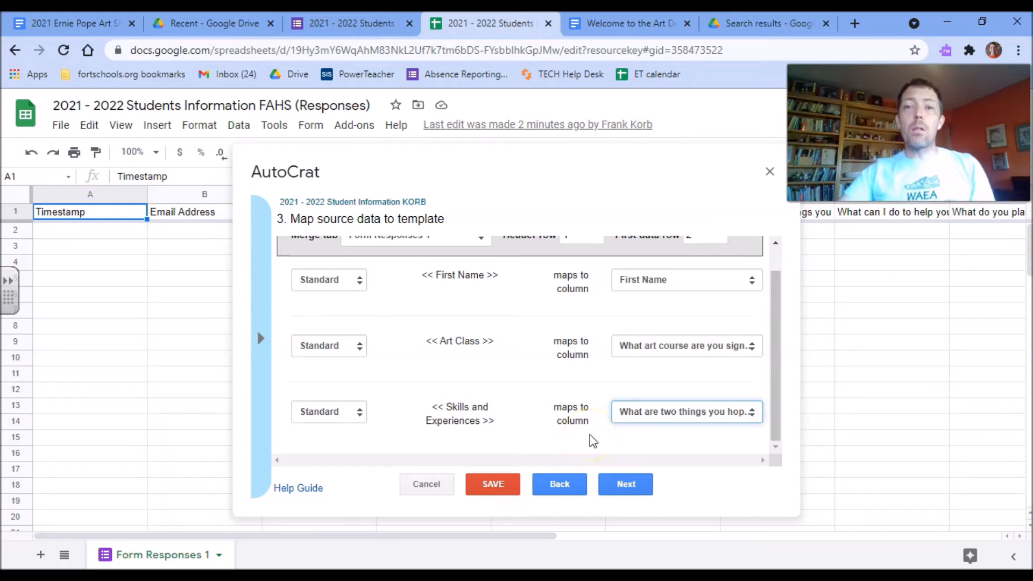
pyautogui.click(615, 484)
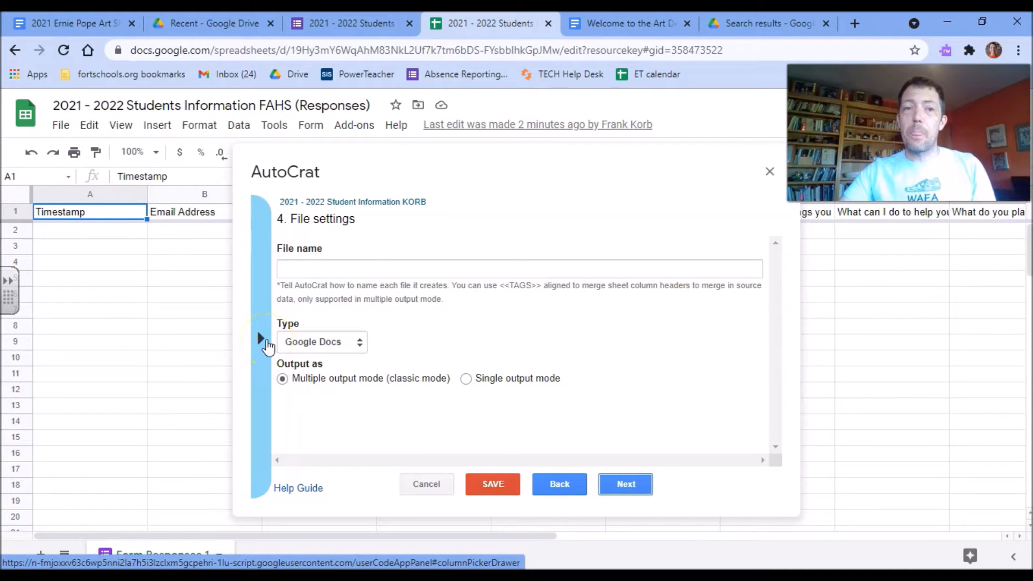
# Copy the <<First Name>> tag from the tag drawer into the output file name.
pyautogui.click(261, 343)
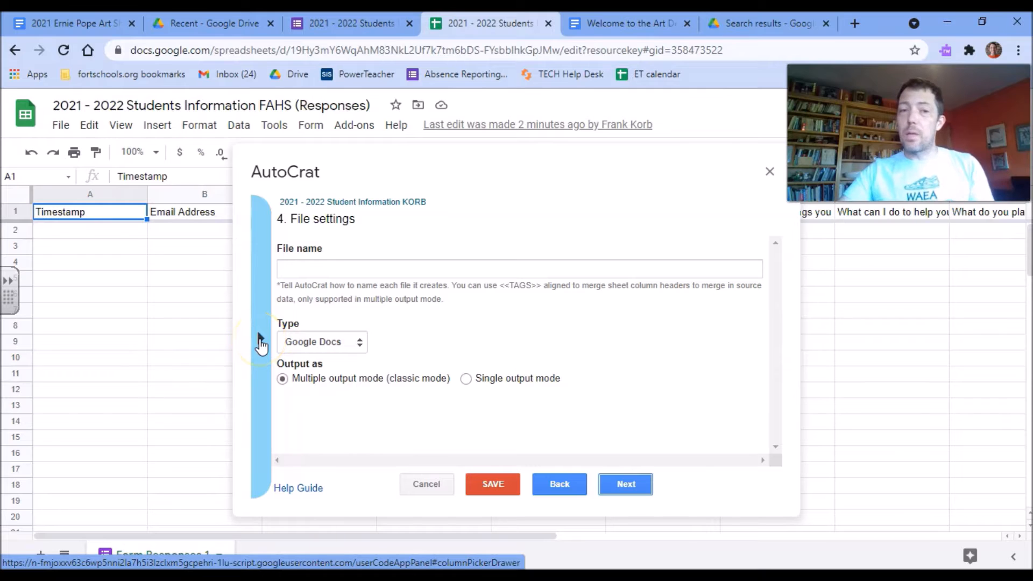
pyautogui.click(259, 341)
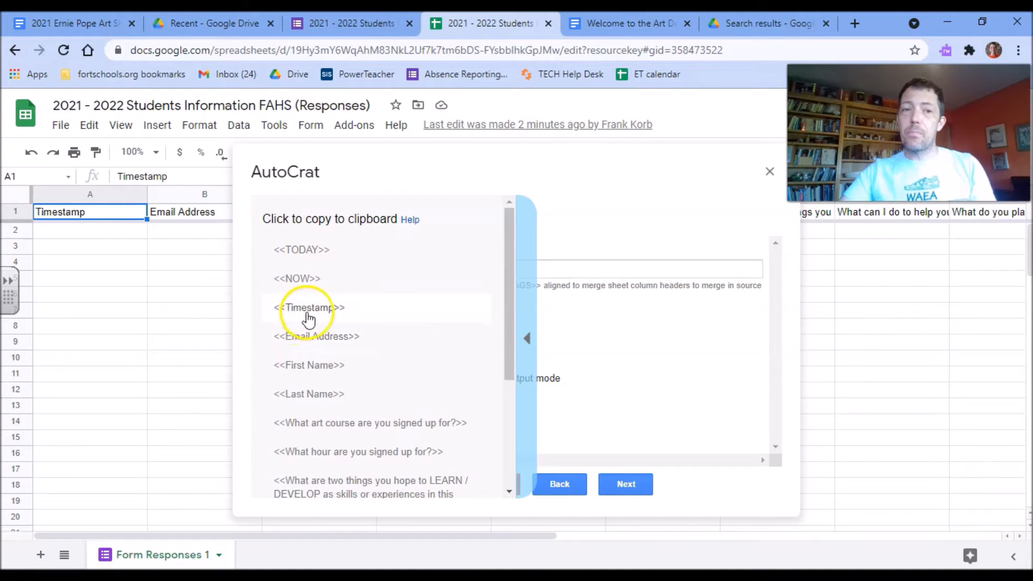
pyautogui.click(301, 365)
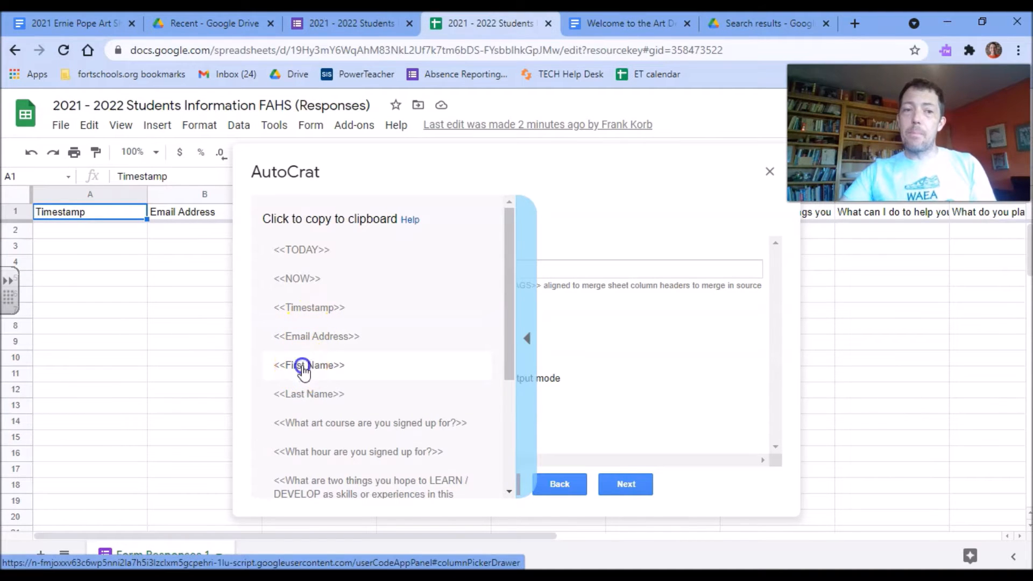
pyautogui.click(322, 265)
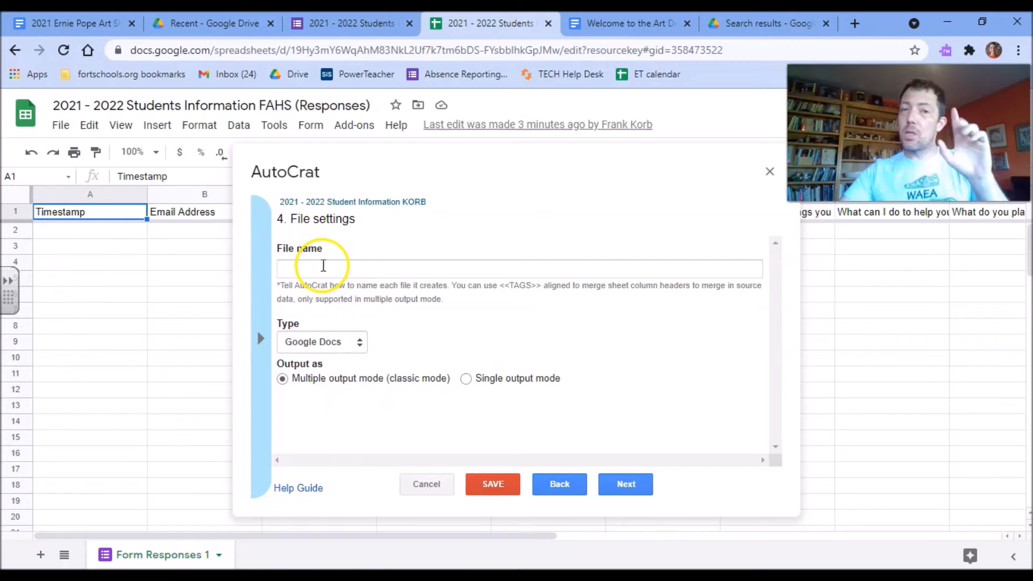
pyautogui.write('<<First Name>>')
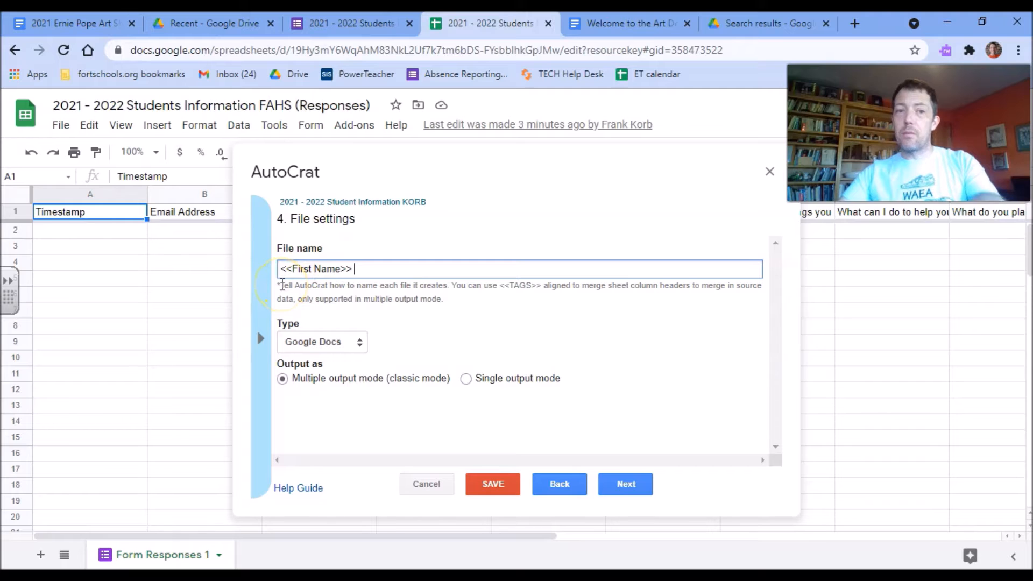
# Append <<Last Name>> and the teacher's welcome-to-classes title to the file name, and output PDFs.
pyautogui.click(259, 336)
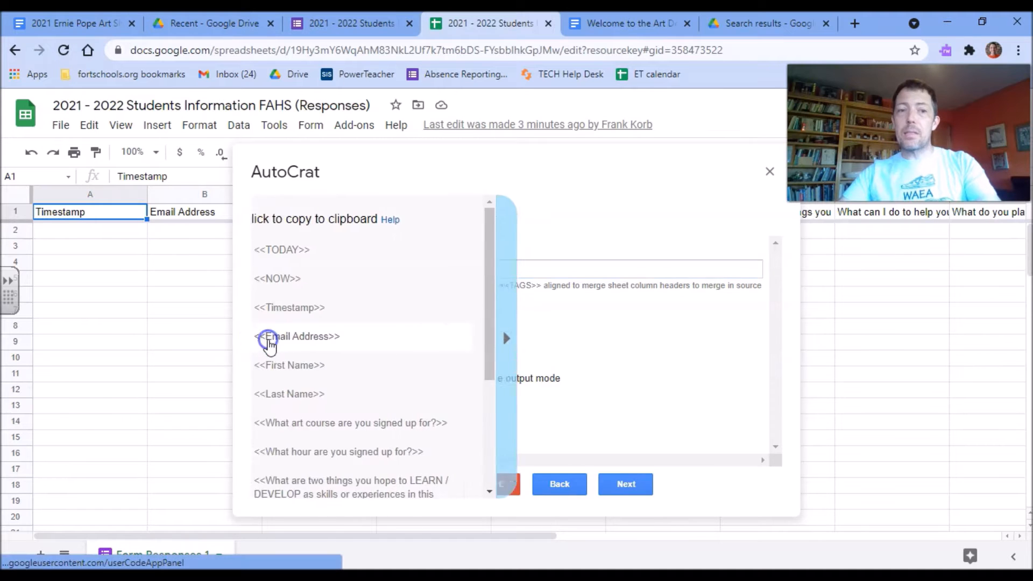
pyautogui.click(283, 337)
pyautogui.click(302, 396)
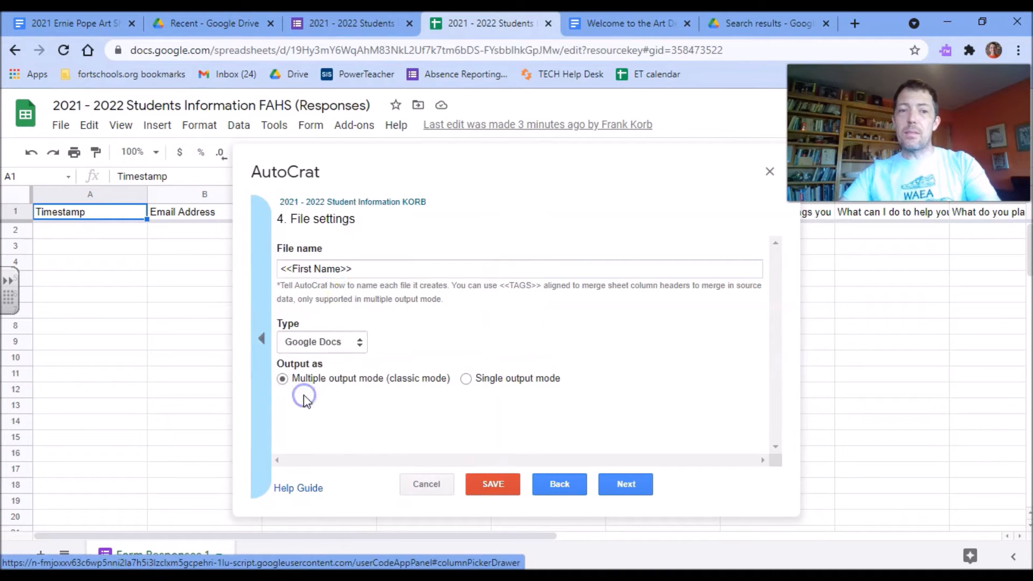
pyautogui.click(368, 275)
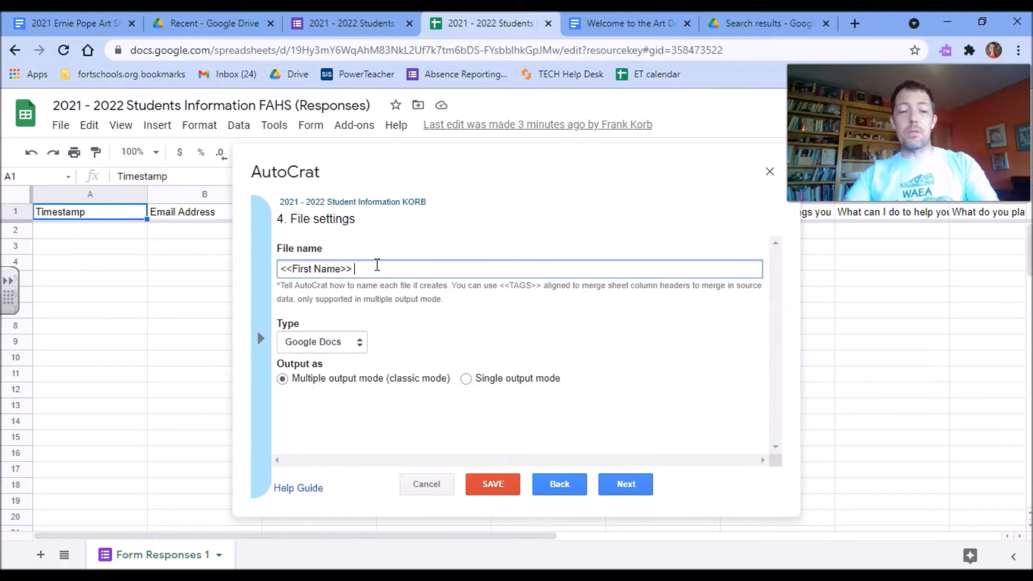
pyautogui.write('<<Last Name>>')
pyautogui.write('We')
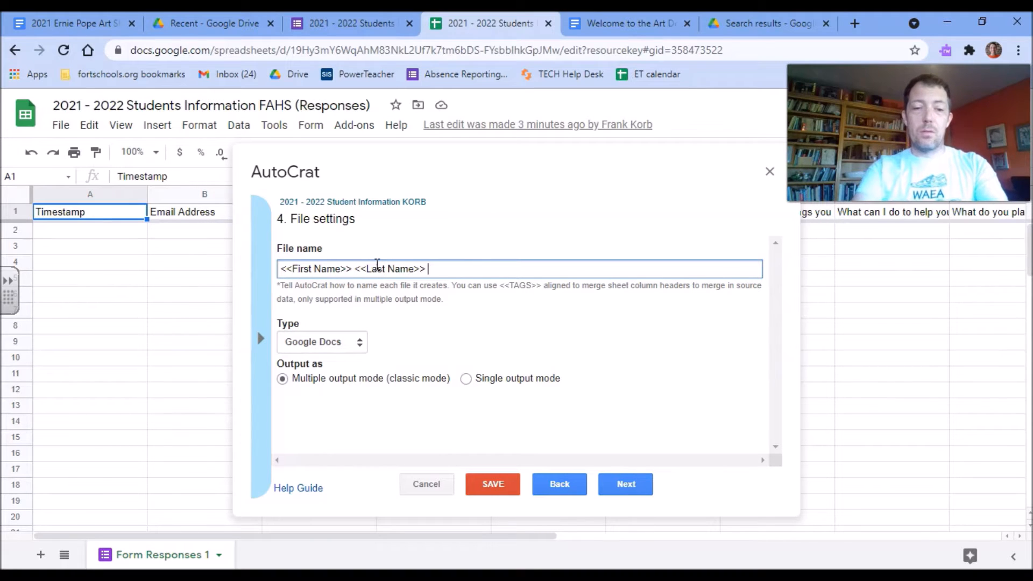
pyautogui.write("lcome to Mr. Korb's ")
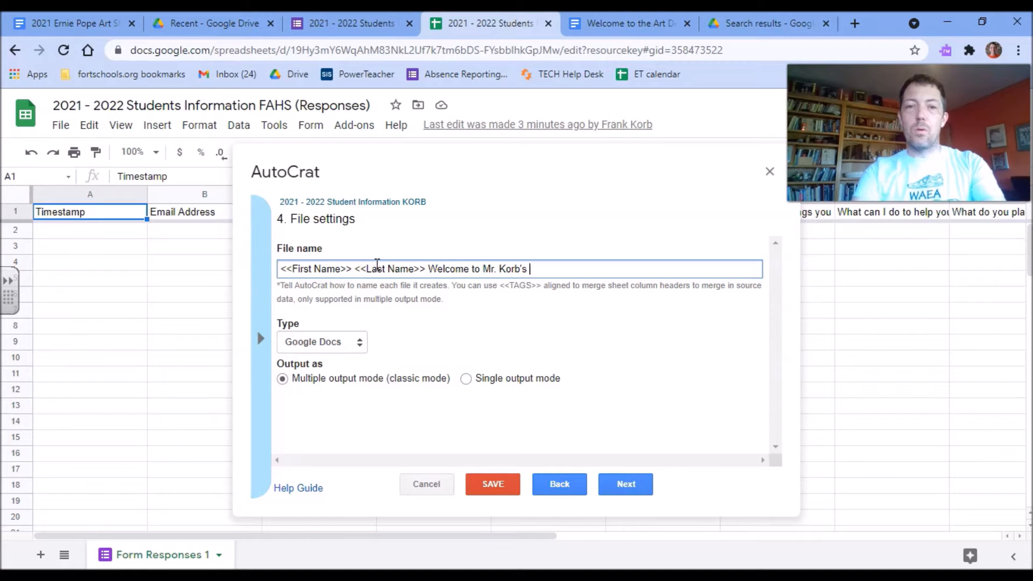
pyautogui.write('Classes')
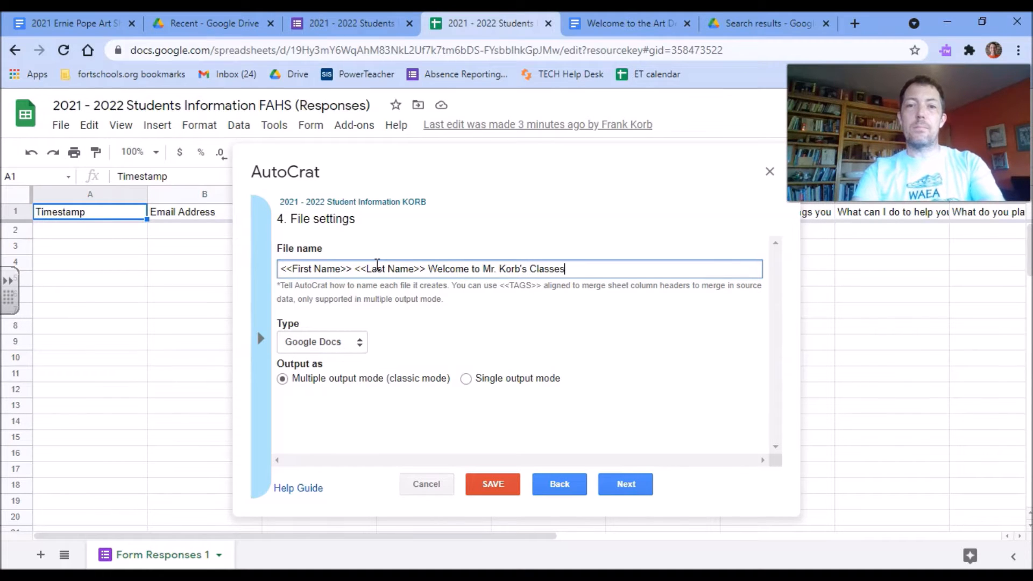
pyautogui.click(320, 342)
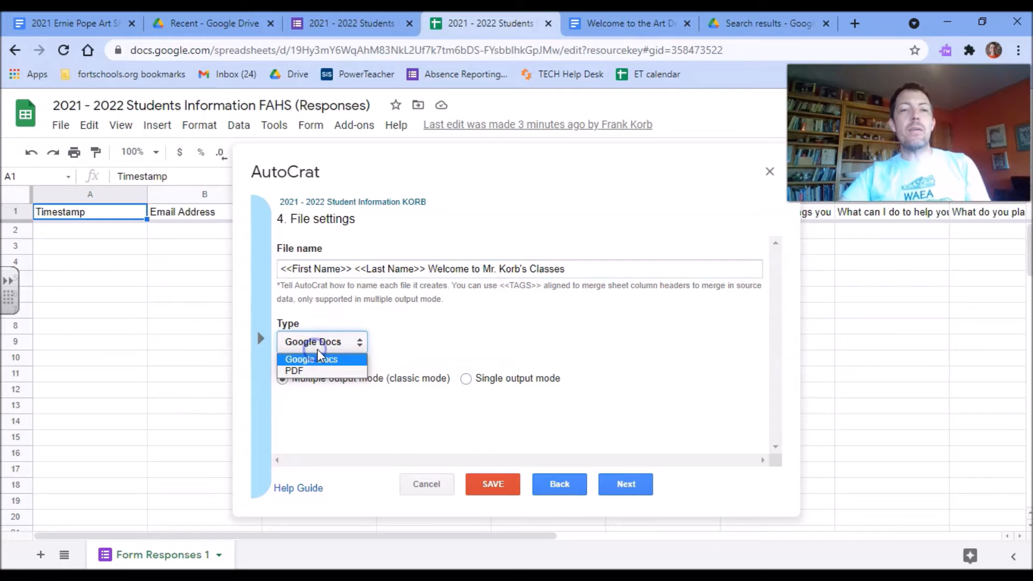
pyautogui.click(315, 373)
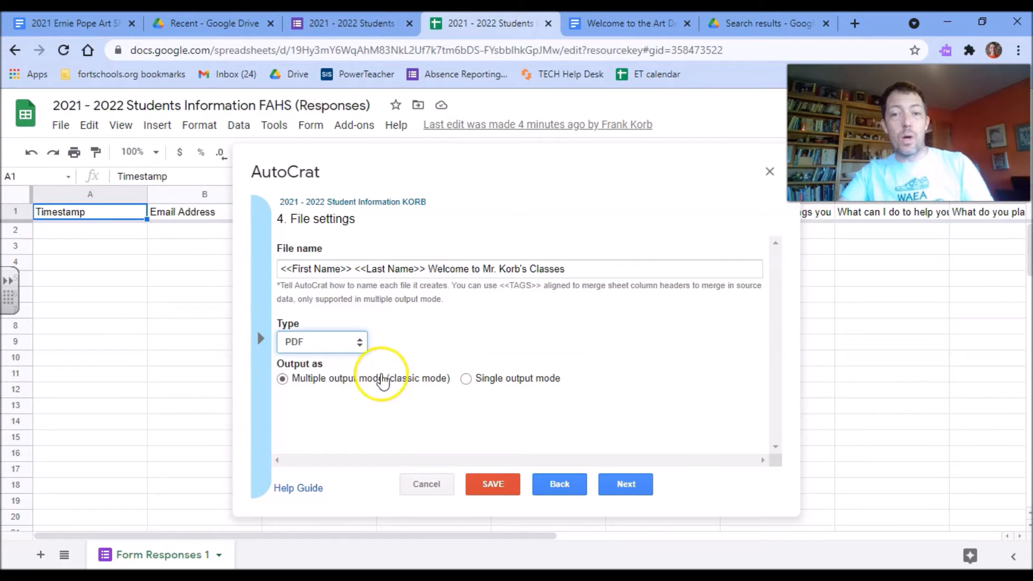
# Browse Drive at the destination-folder step, then continue without choosing folders.
pyautogui.click(613, 479)
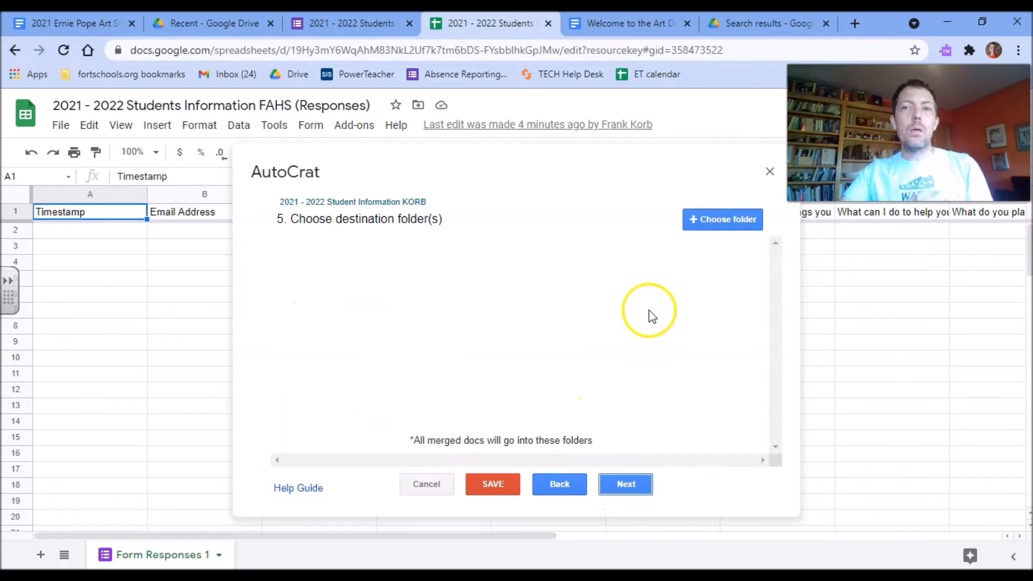
pyautogui.click(712, 218)
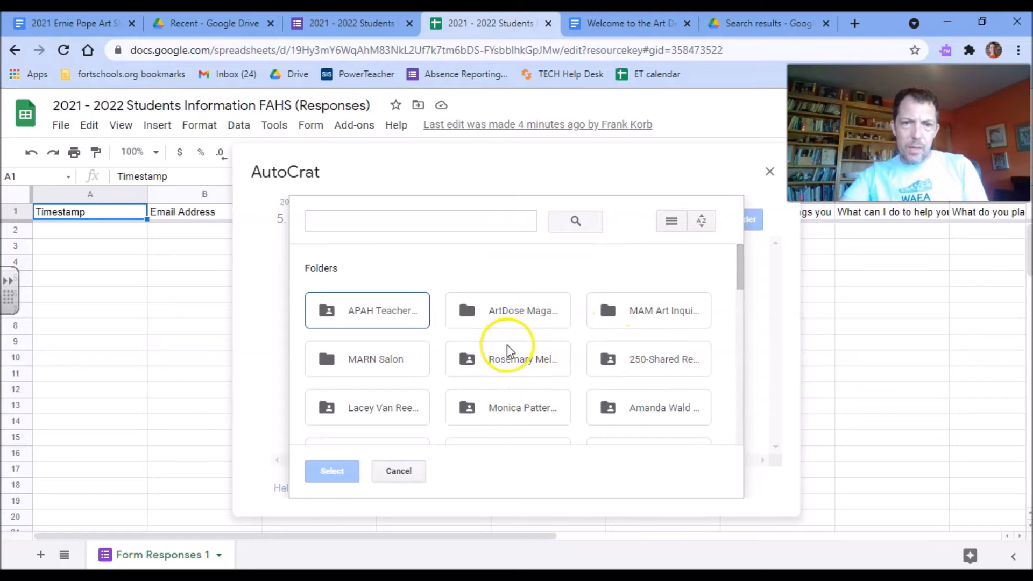
pyautogui.moveTo(738, 255); pyautogui.dragTo(741, 274)
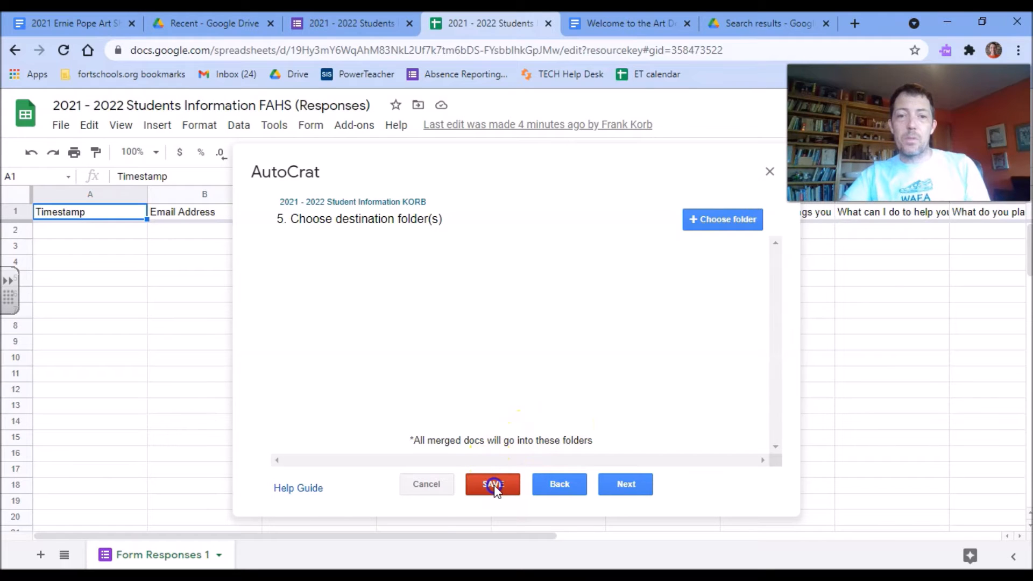
pyautogui.click(619, 487)
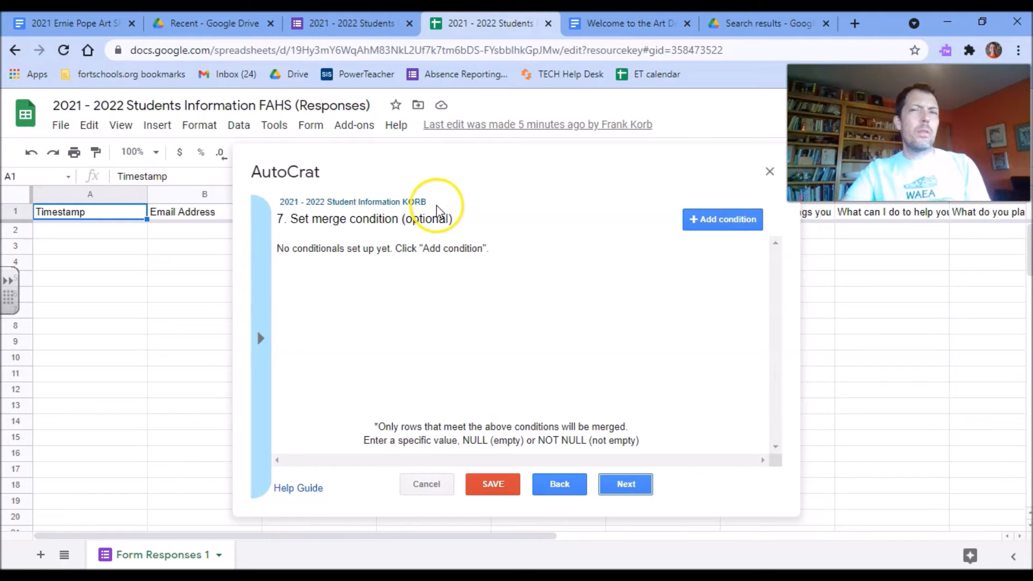
# Enable sharing of the merged docs, set collaborator re-sharing to No, and scroll to the email fields.
pyautogui.click(626, 486)
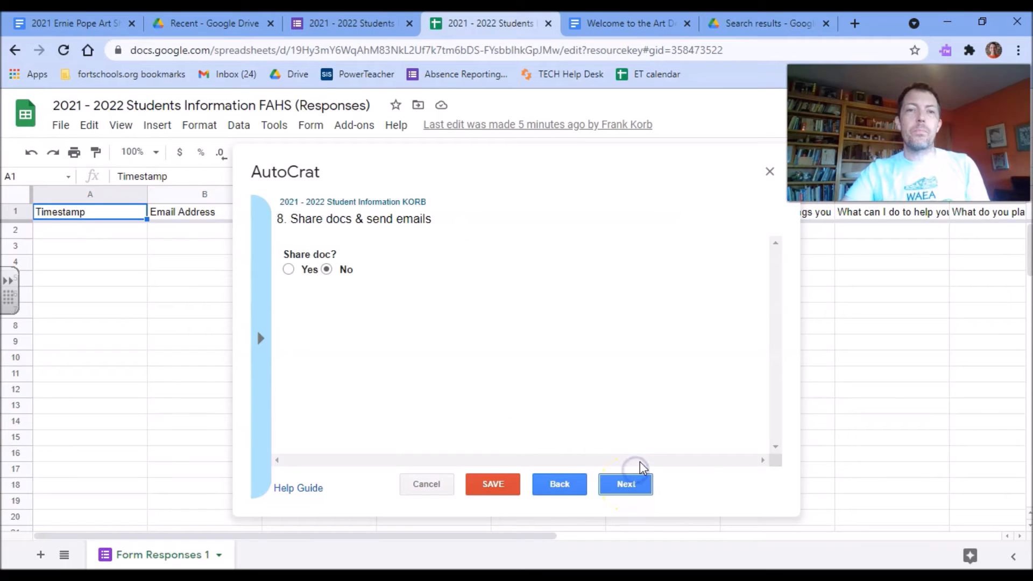
pyautogui.click(289, 269)
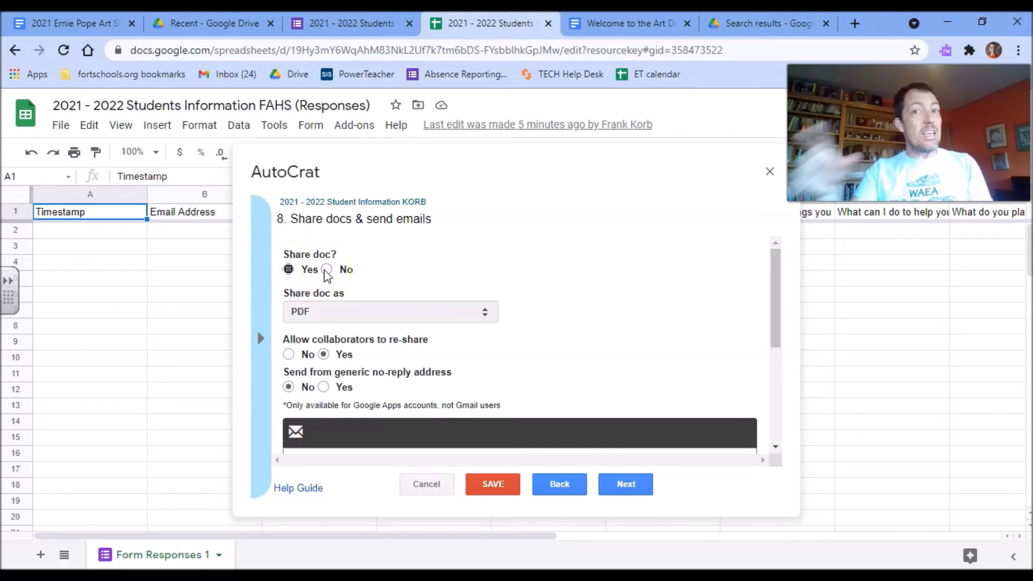
pyautogui.click(290, 354)
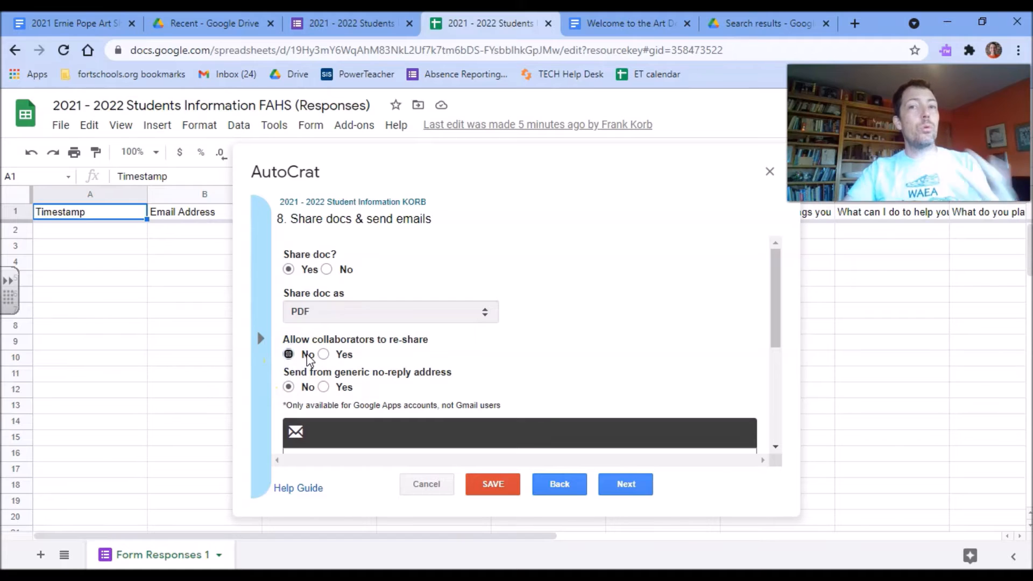
pyautogui.scroll(-2, 436, 291)
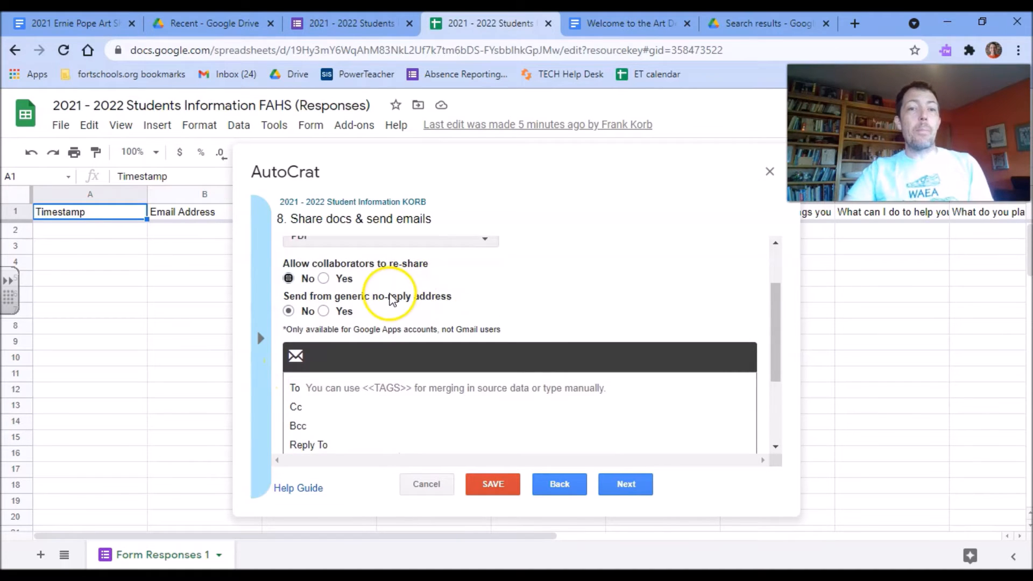
pyautogui.scroll(-2, 409, 285)
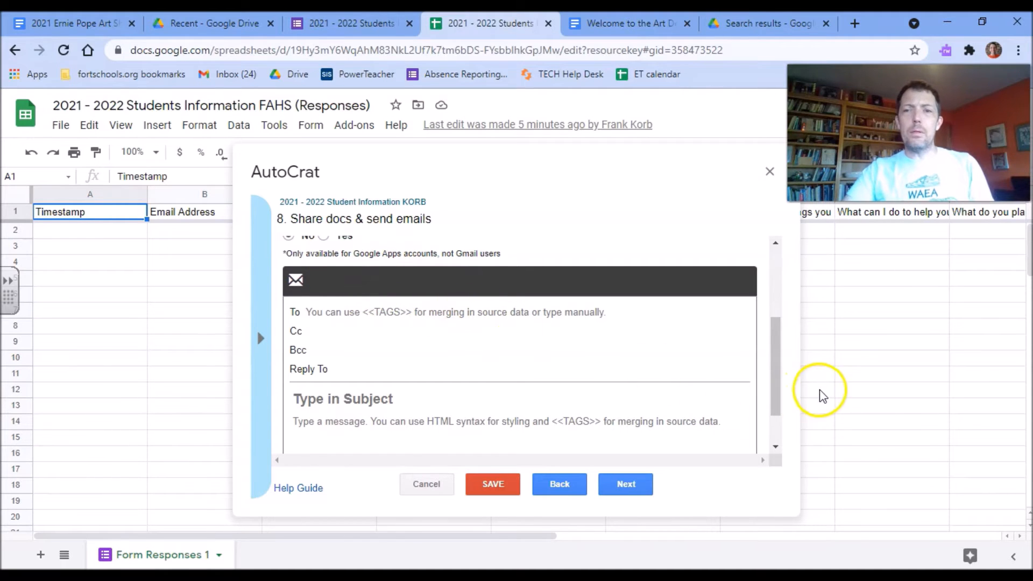
pyautogui.moveTo(776, 394); pyautogui.dragTo(778, 371)
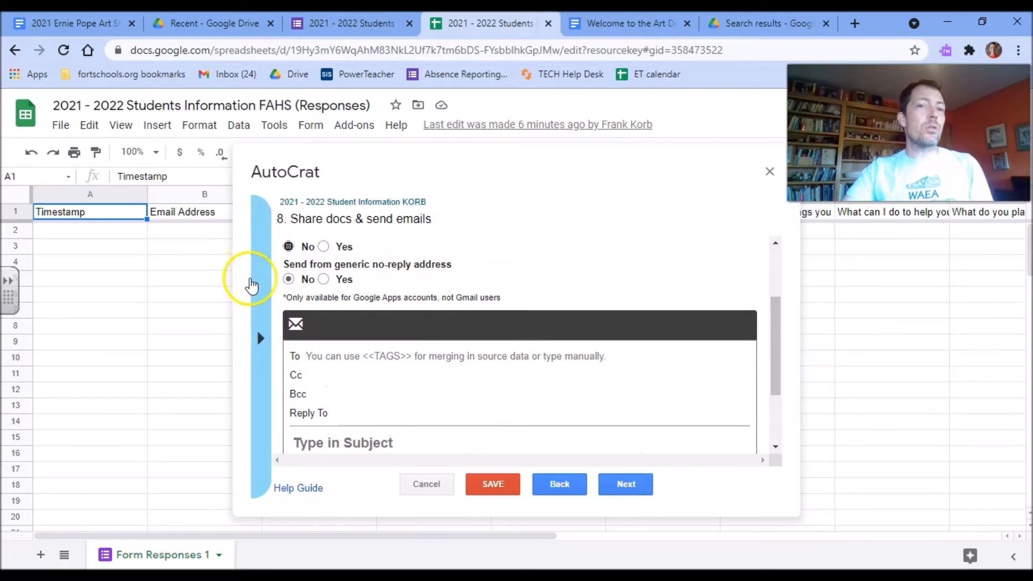
pyautogui.moveTo(768, 319); pyautogui.dragTo(768, 362)
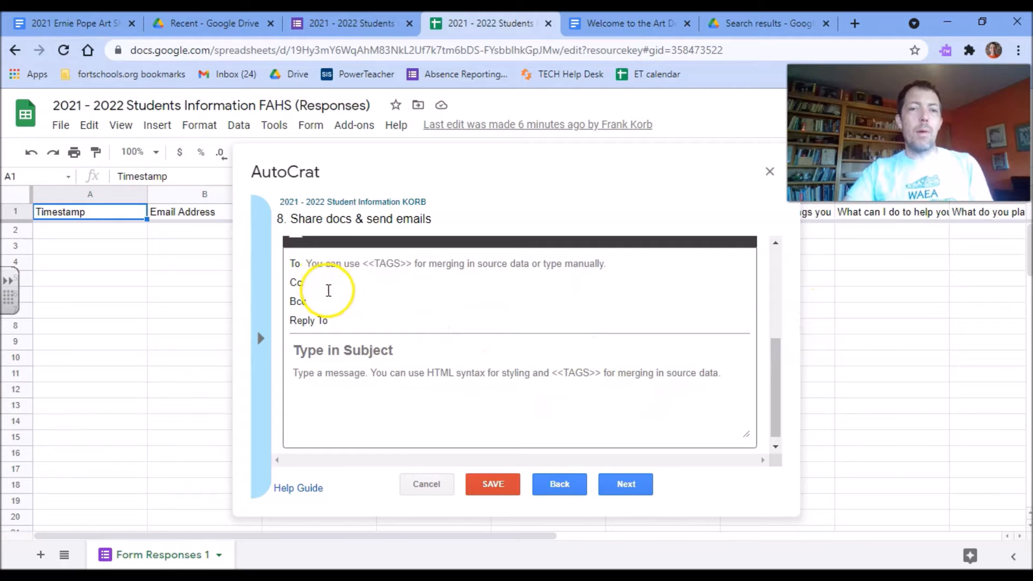
# Enter the teacher's reply-to address and paste the <<Email Address>> tag as recipient.
pyautogui.click(345, 319)
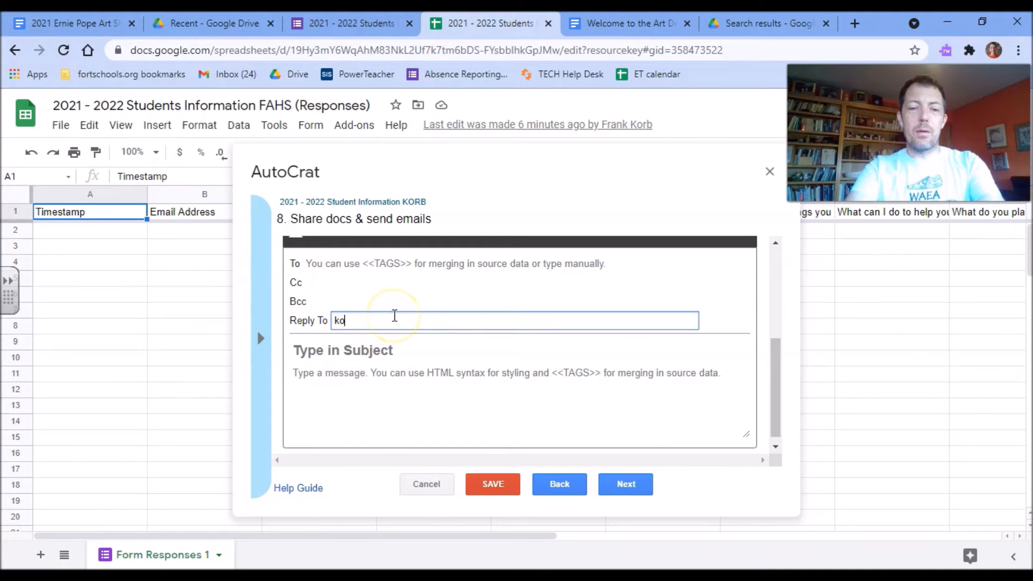
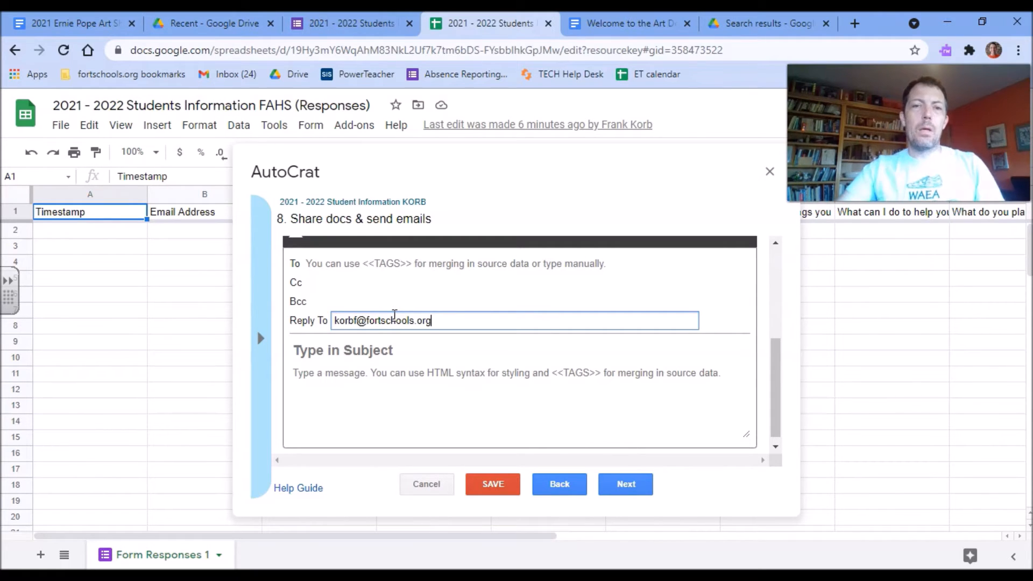
pyautogui.click(334, 321)
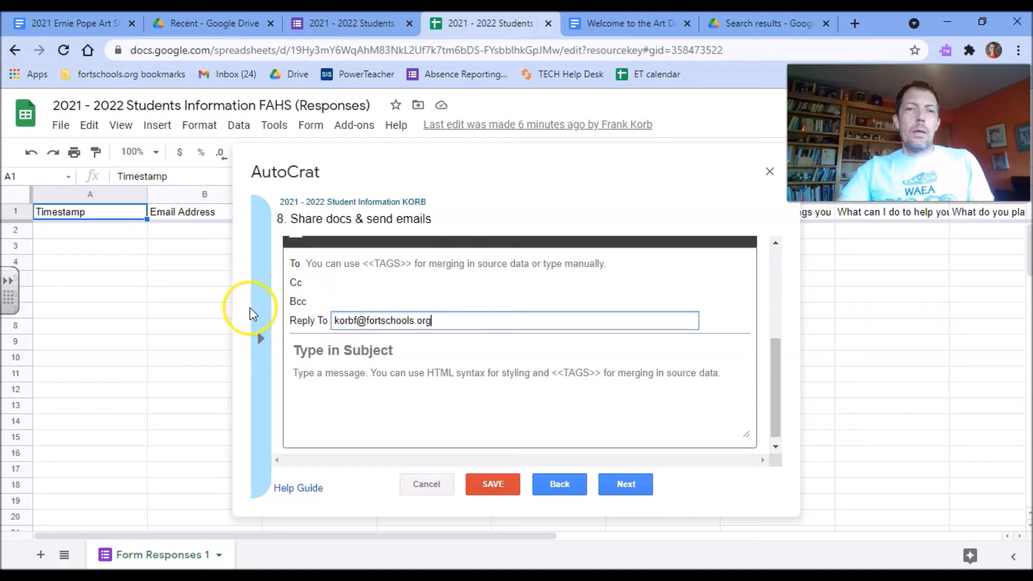
pyautogui.click(257, 338)
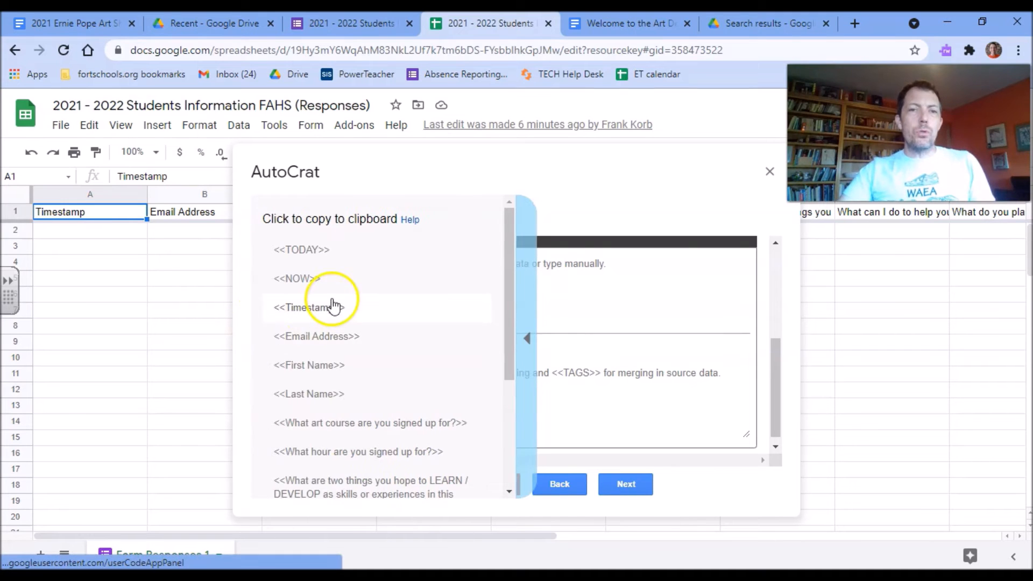
pyautogui.click(332, 336)
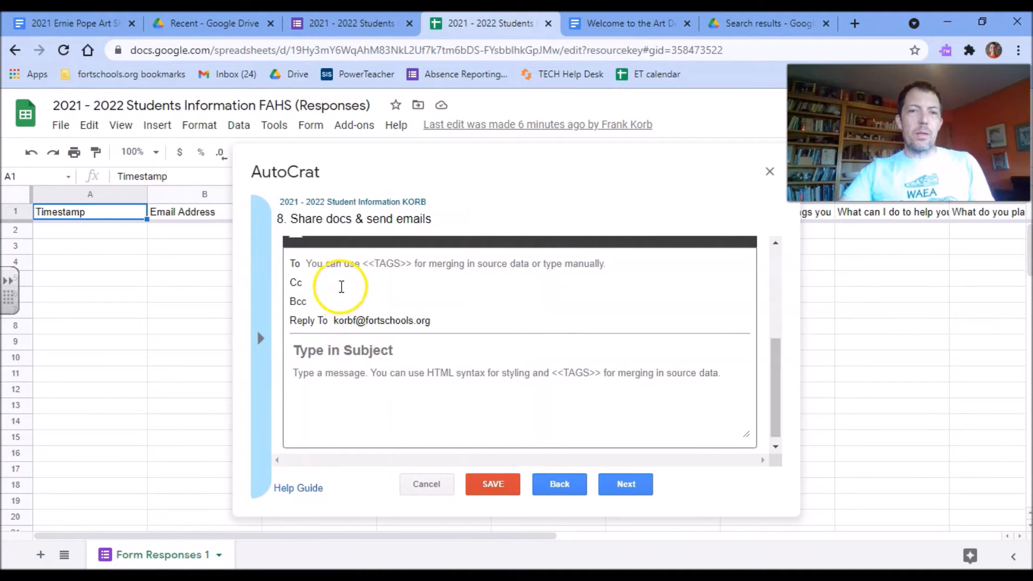
pyautogui.click(348, 264)
pyautogui.write('<<Email Address>>')
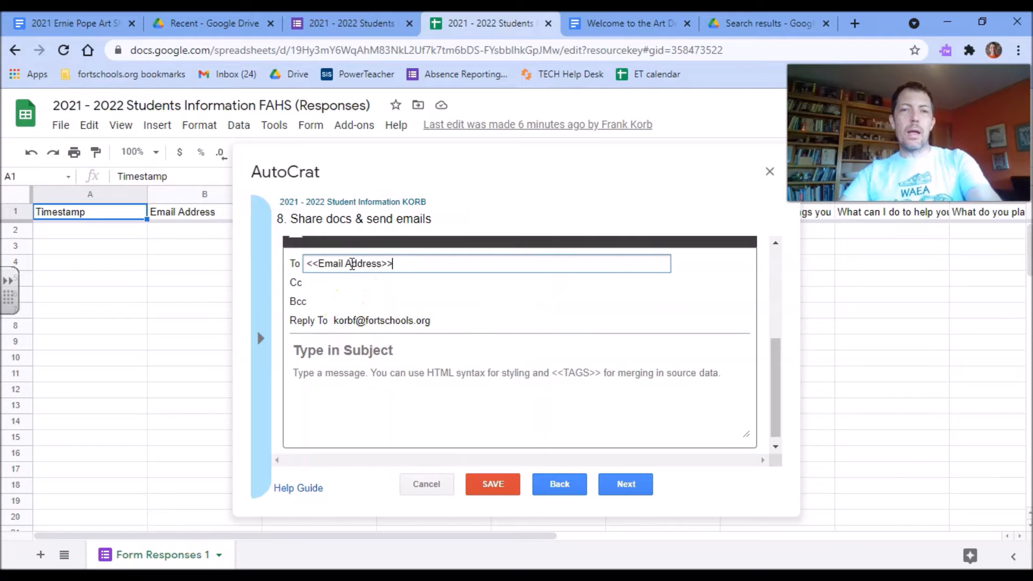
# Set the email subject to 'Welcome to the 2021 - 2022 Art Department'.
pyautogui.click(263, 339)
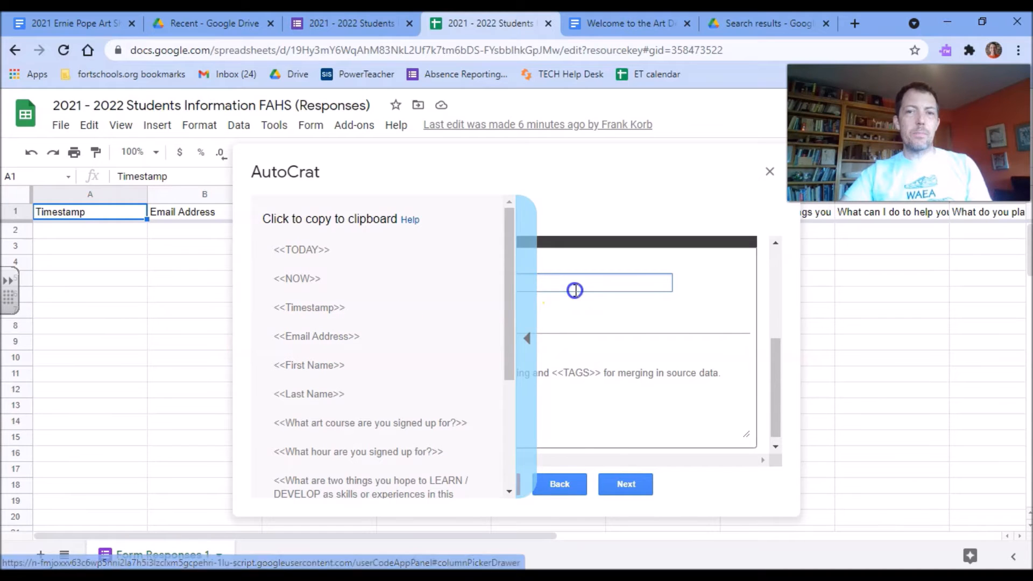
pyautogui.click(528, 334)
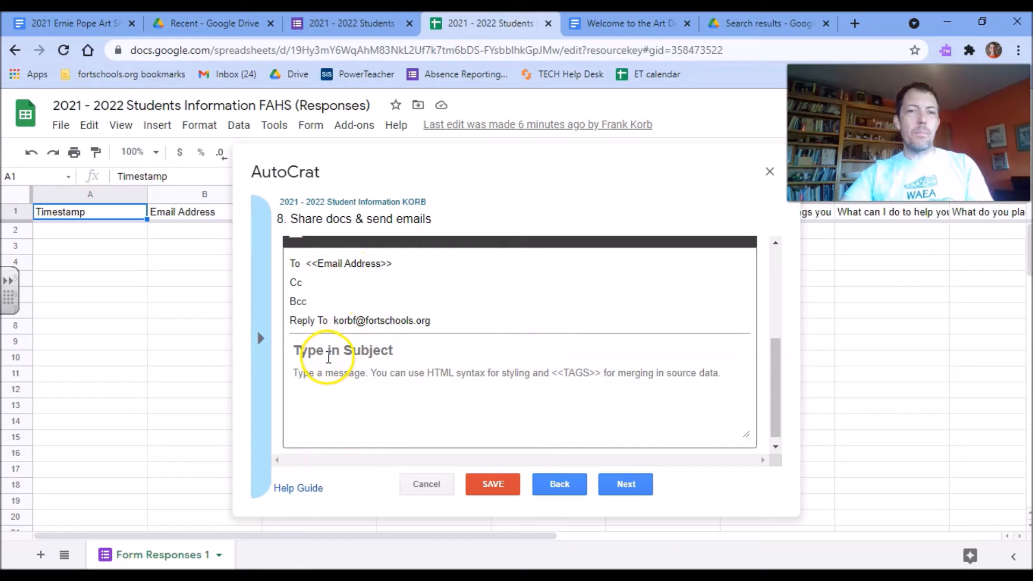
pyautogui.click(326, 351)
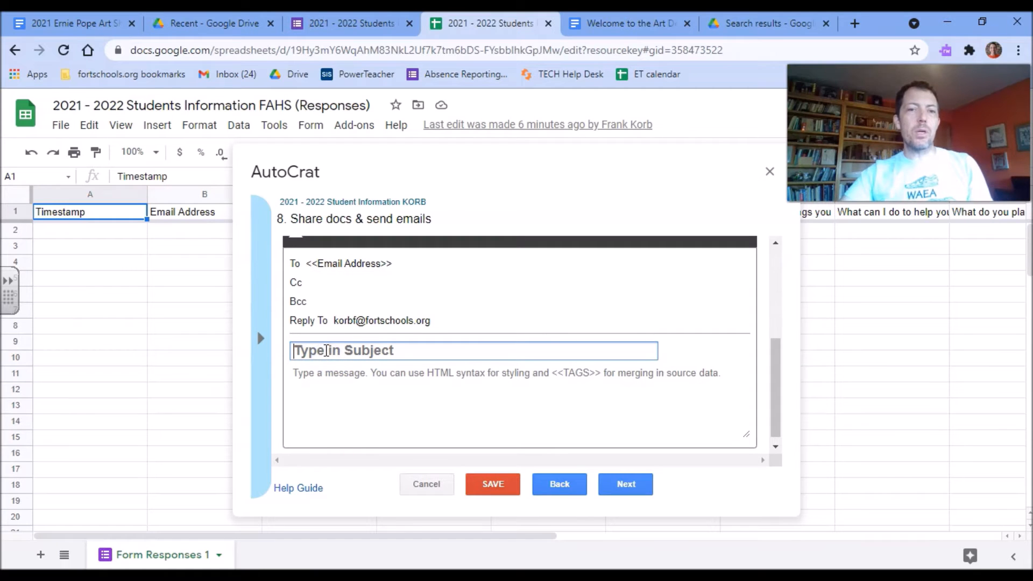
pyautogui.write('Welcome ')
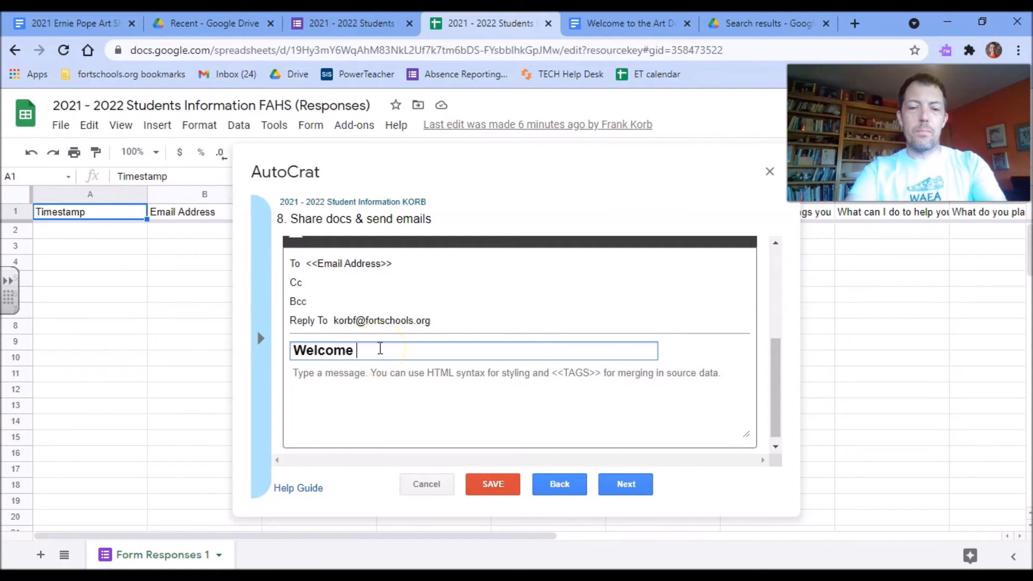
pyautogui.write('to the 20')
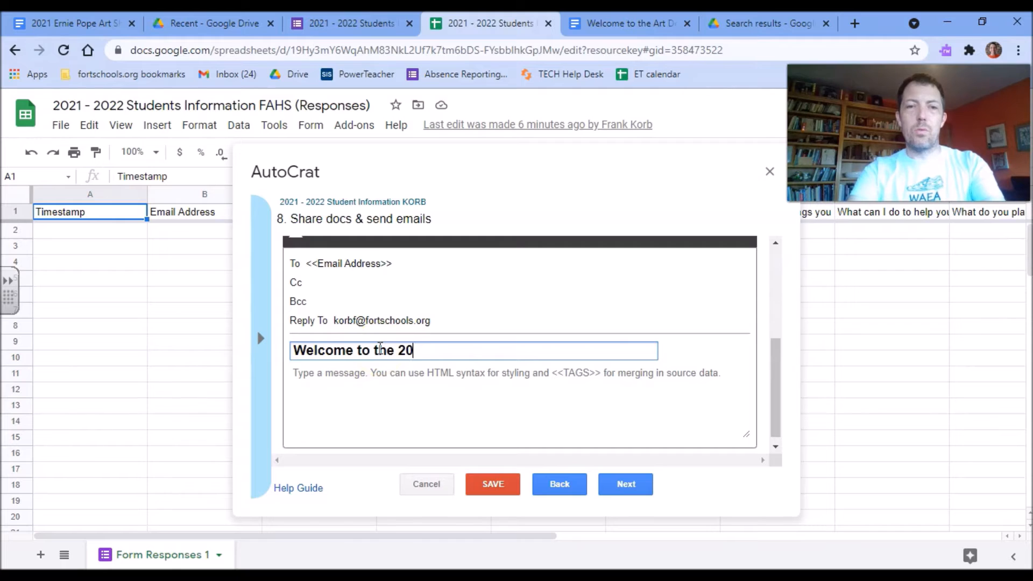
pyautogui.write('21 - 202')
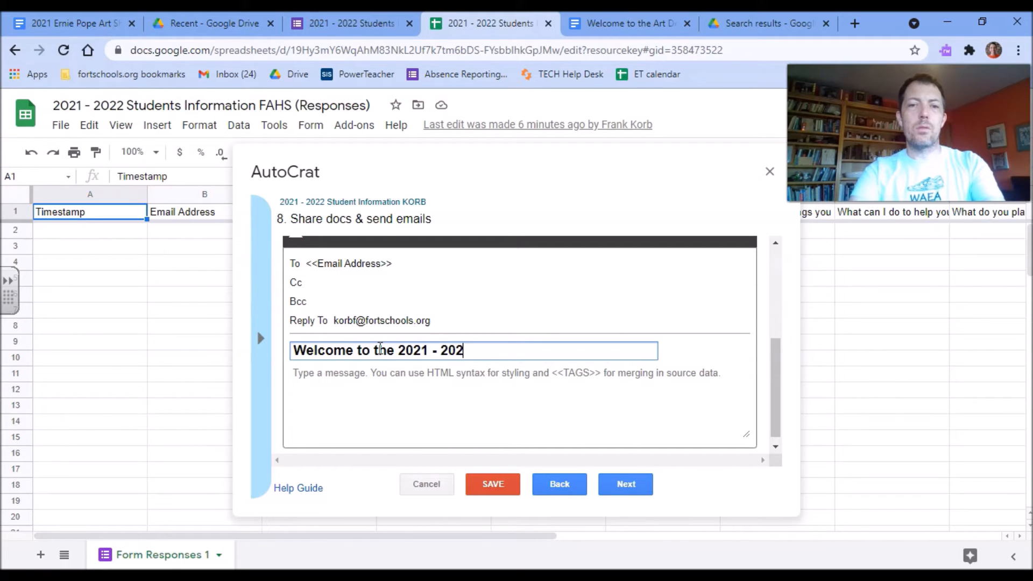
pyautogui.write('2 Art Department')
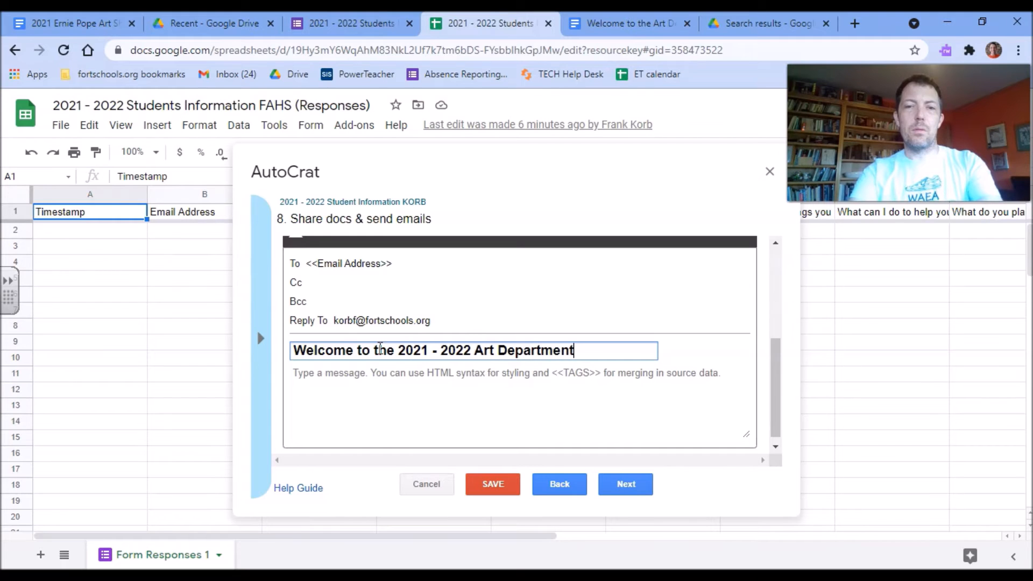
# Start the email body with 'Dear' followed by the pasted First Name merge tag.
pyautogui.click(428, 393)
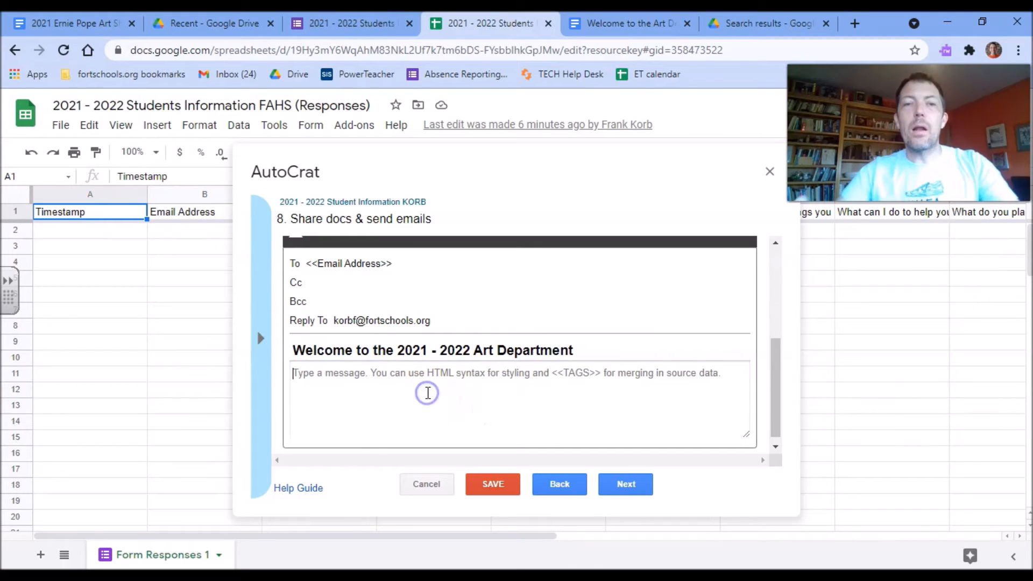
pyautogui.write('Dear')
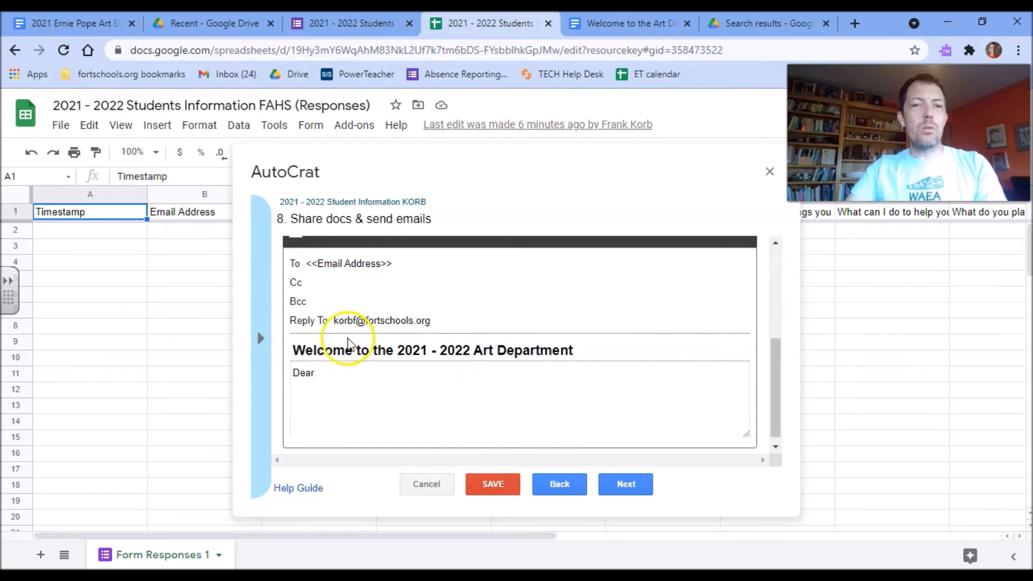
pyautogui.click(260, 339)
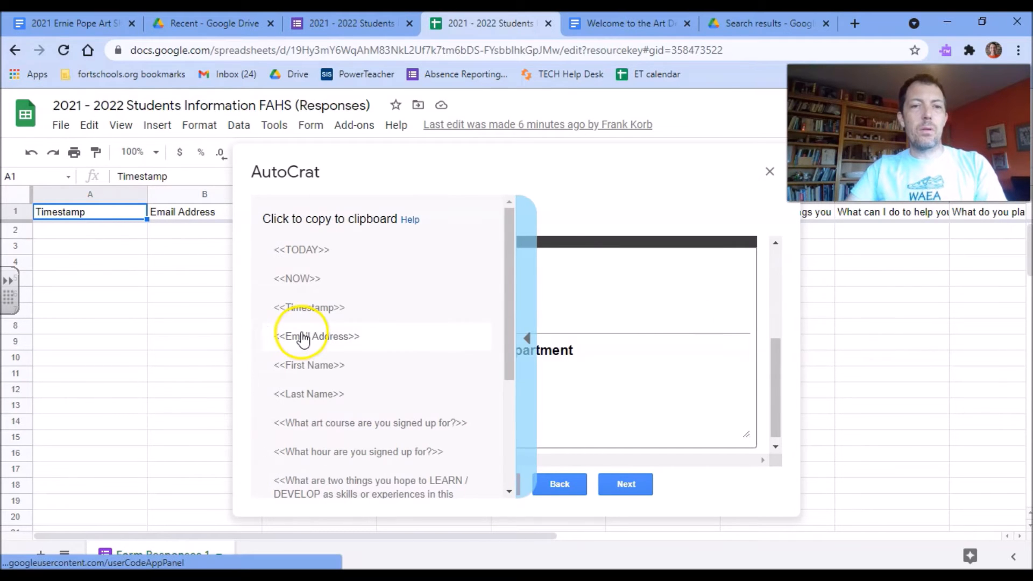
pyautogui.click(295, 364)
pyautogui.click(350, 367)
pyautogui.write('<<First Name>>')
pyautogui.click(377, 373)
# Add 'Welcome to the Art Department!', a 'Sinerely,' sign-off and the teacher's name as signature.
pyautogui.press('Return')
pyautogui.press('Return')
pyautogui.write('Welcome to the 2021')
pyautogui.press('BackSpace')
pyautogui.press('BackSpace')
pyautogui.press('BackSpace')
pyautogui.press('BackSpace')
pyautogui.press('BackSpace')
pyautogui.write('Art De')
pyautogui.write('ap')
pyautogui.press('BackSpace')
pyautogui.press('BackSpace')
pyautogui.write('partmetn')
pyautogui.press('BackSpace')
pyautogui.press('BackSpace')
pyautogui.write('nt')
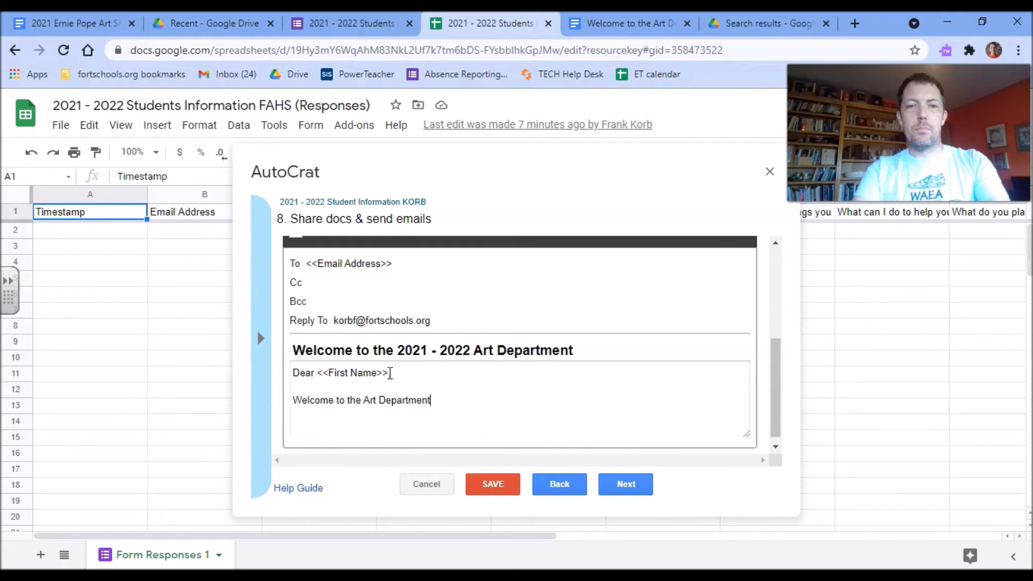
pyautogui.write('!  Sine')
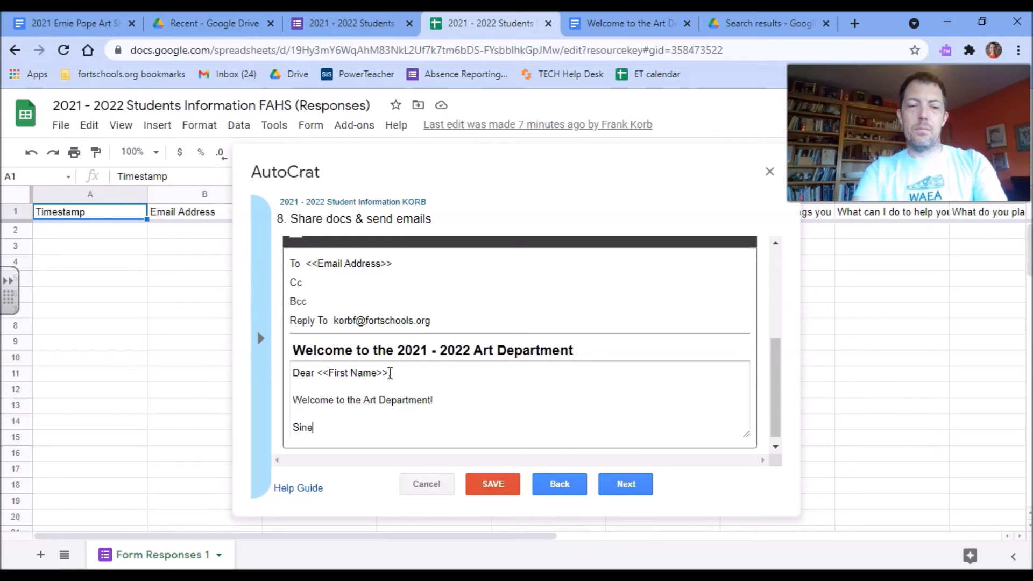
pyautogui.write('rely,')
pyautogui.press('Return')
pyautogui.press('Return')
pyautogui.write('D')
pyautogui.press('BackSpace')
pyautogui.write('Frank Kob')
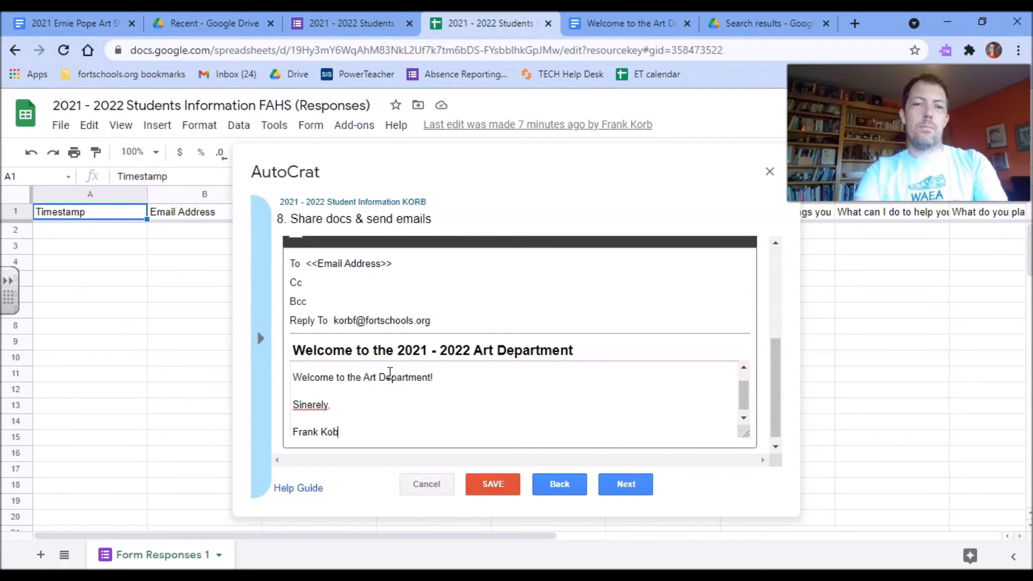
pyautogui.press('BackSpace')
pyautogui.write('rb.')
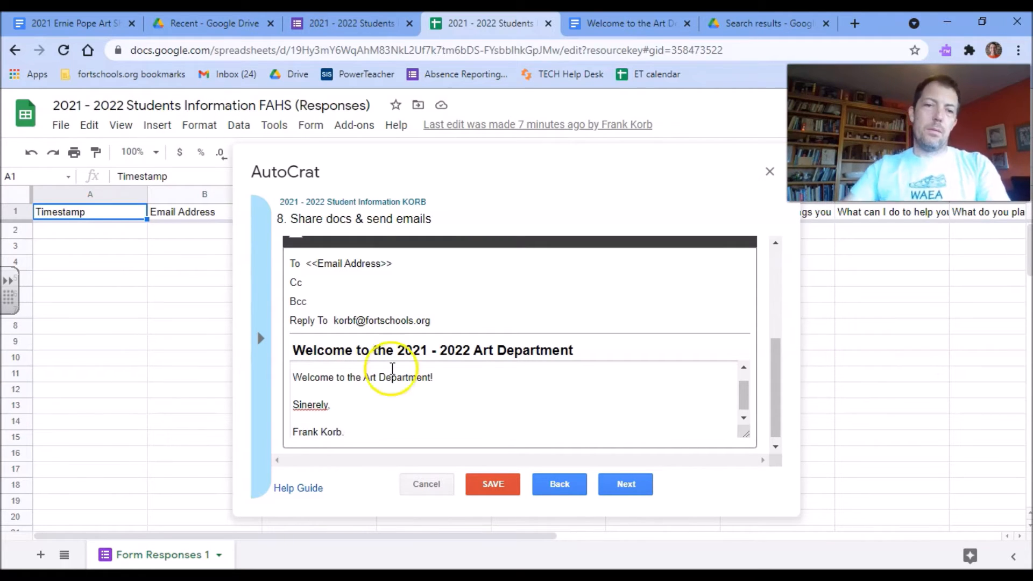
# Correct the misspelled 'Sinerely' to 'Sincerely' using the spelling suggestion.
pyautogui.rightClick(308, 404)
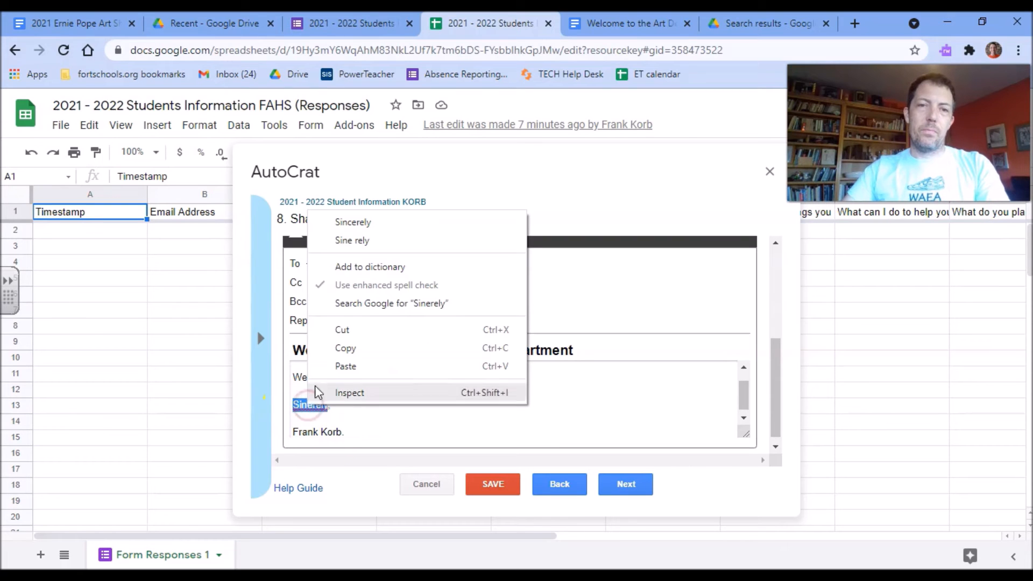
pyautogui.click(355, 222)
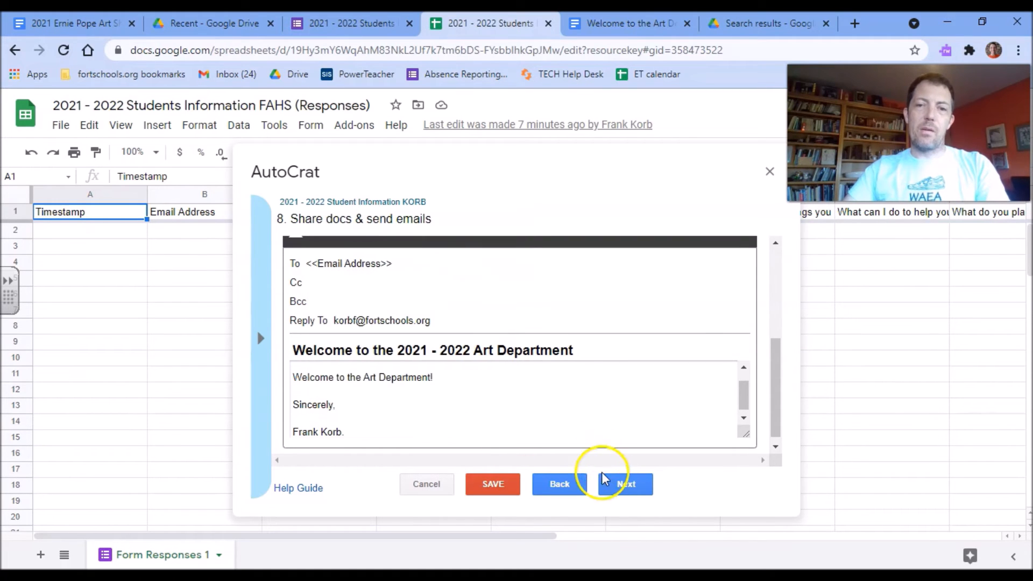
pyautogui.scroll(-1, 642, 387)
# Advance to the job triggers step and set Run on form trigger to Yes, enabling form triggers.
pyautogui.click(625, 484)
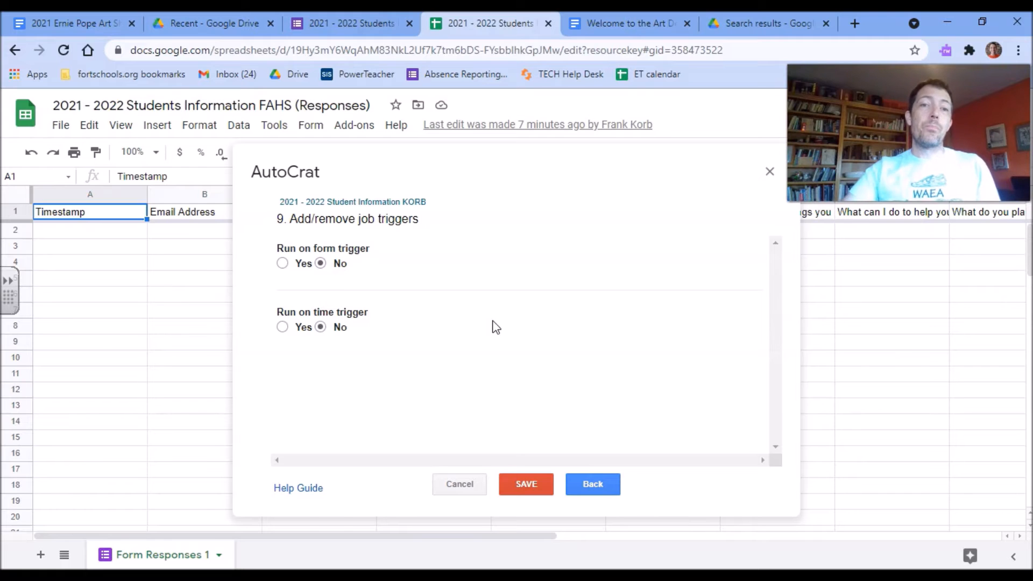
pyautogui.click(299, 264)
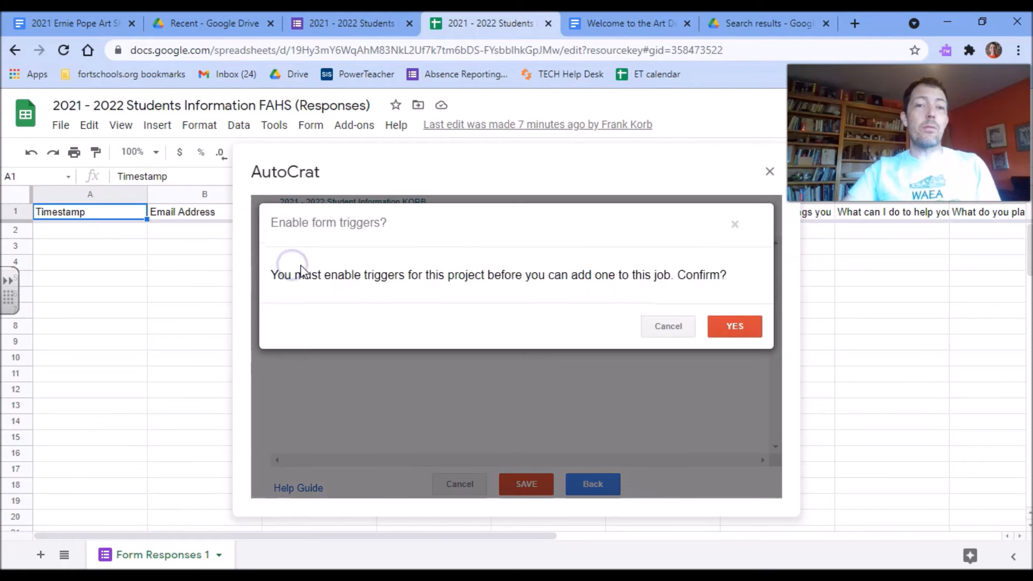
pyautogui.click(734, 328)
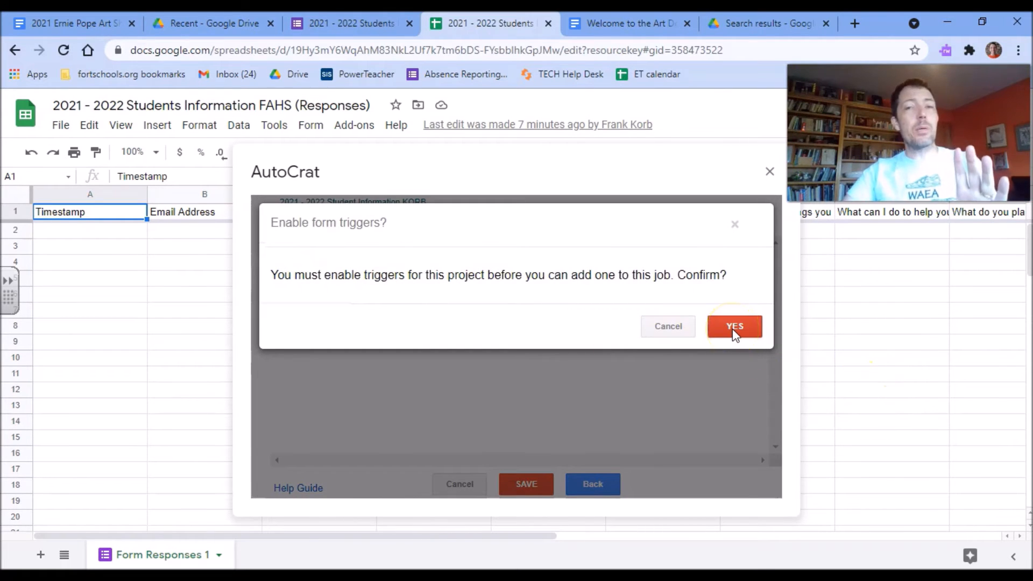
pyautogui.click(726, 334)
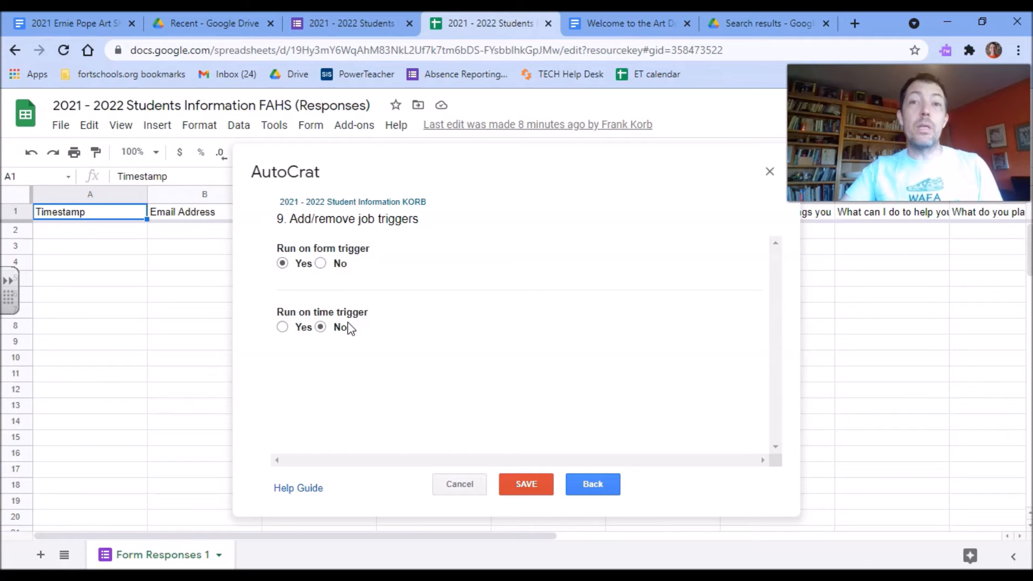
# Save the merge job with a chosen Drive destination folder, then return to the form's questions.
pyautogui.click(538, 484)
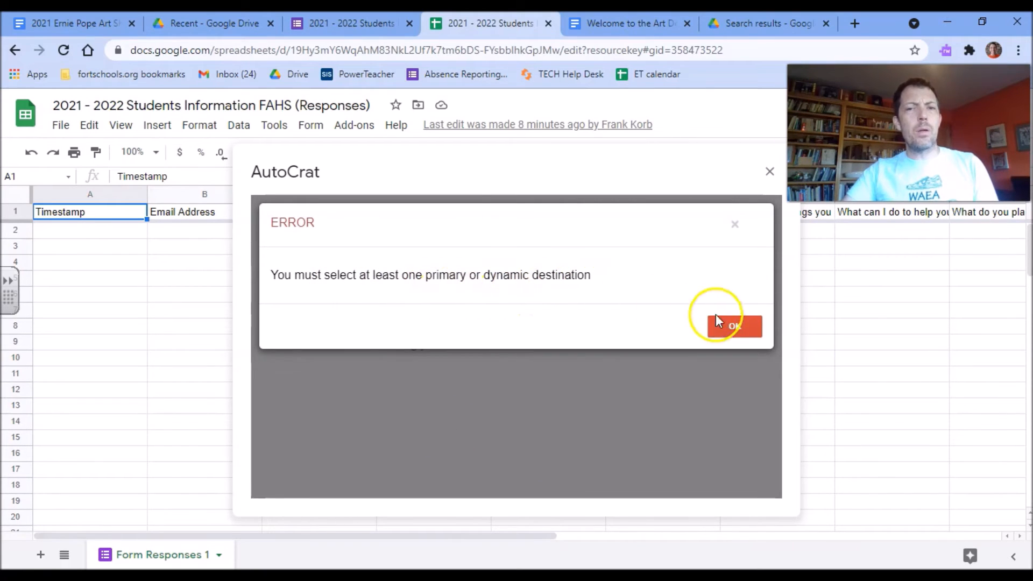
pyautogui.click(735, 325)
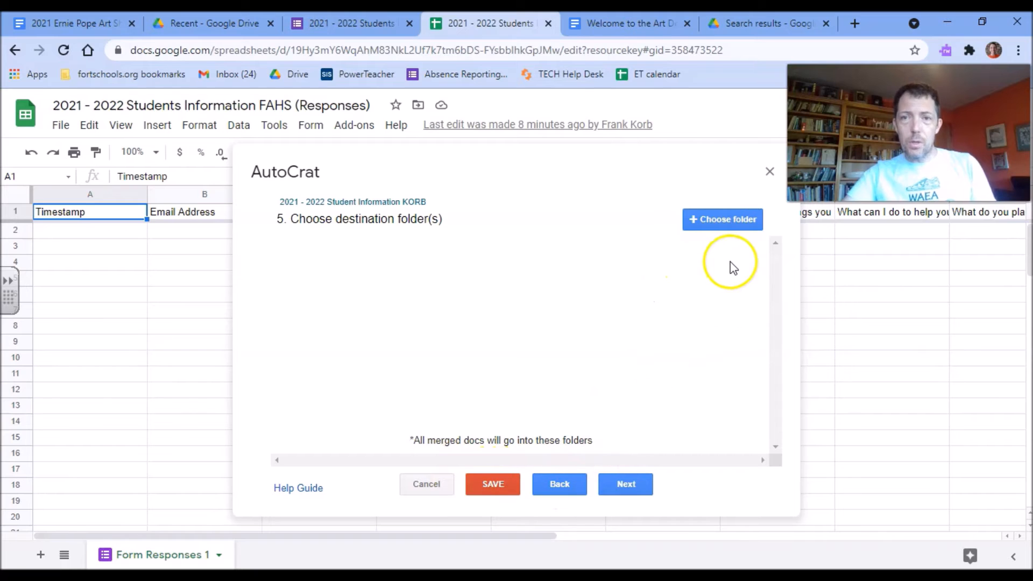
pyautogui.click(717, 225)
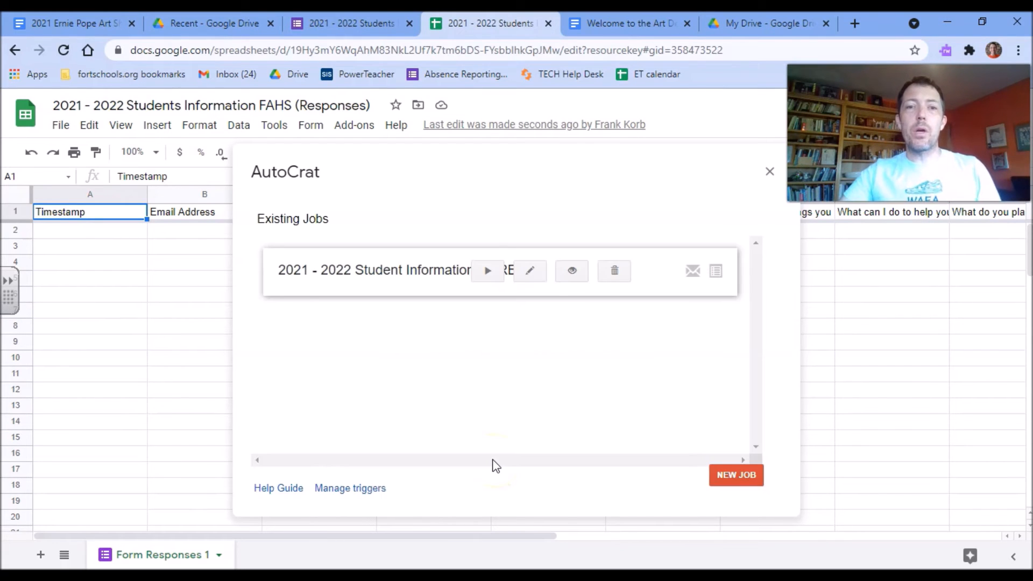
pyautogui.click(383, 21)
pyautogui.click(486, 155)
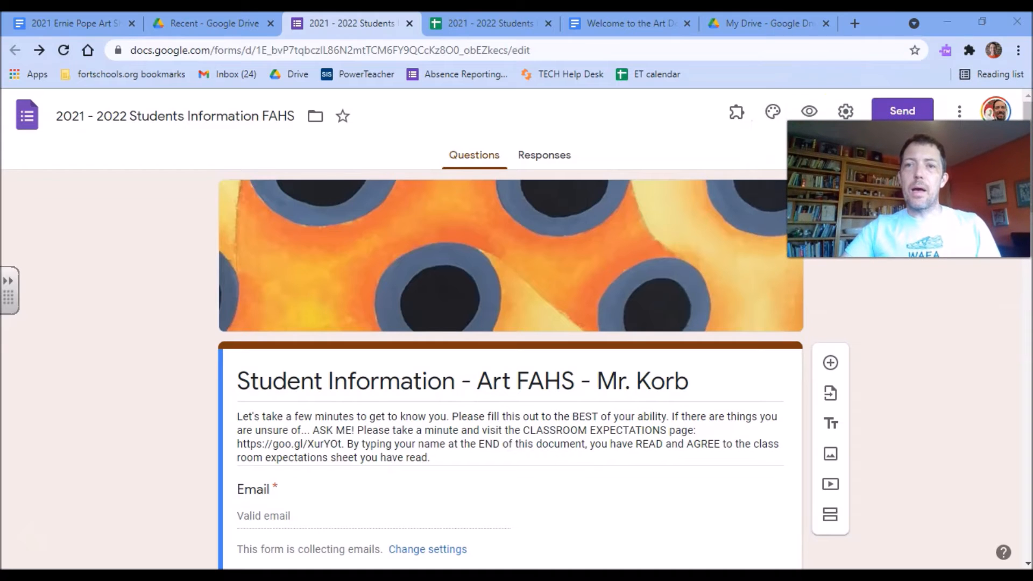
# Preview the live Student Information form, then switch to the 'Welcome to the Art Department' document.
pyautogui.click(808, 108)
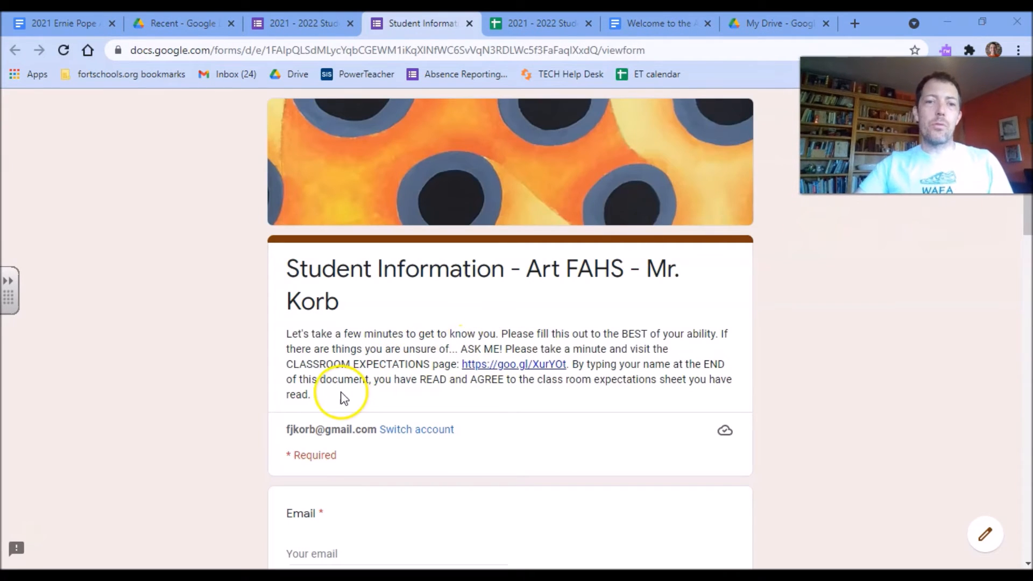
pyautogui.scroll(-5, 341, 398)
pyautogui.scroll(4, 354, 322)
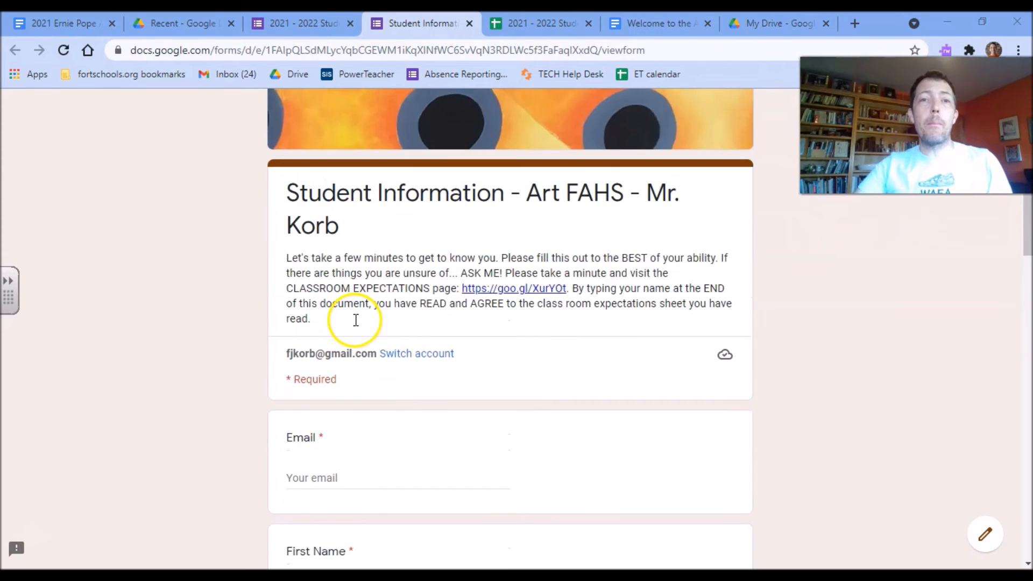
pyautogui.click(646, 22)
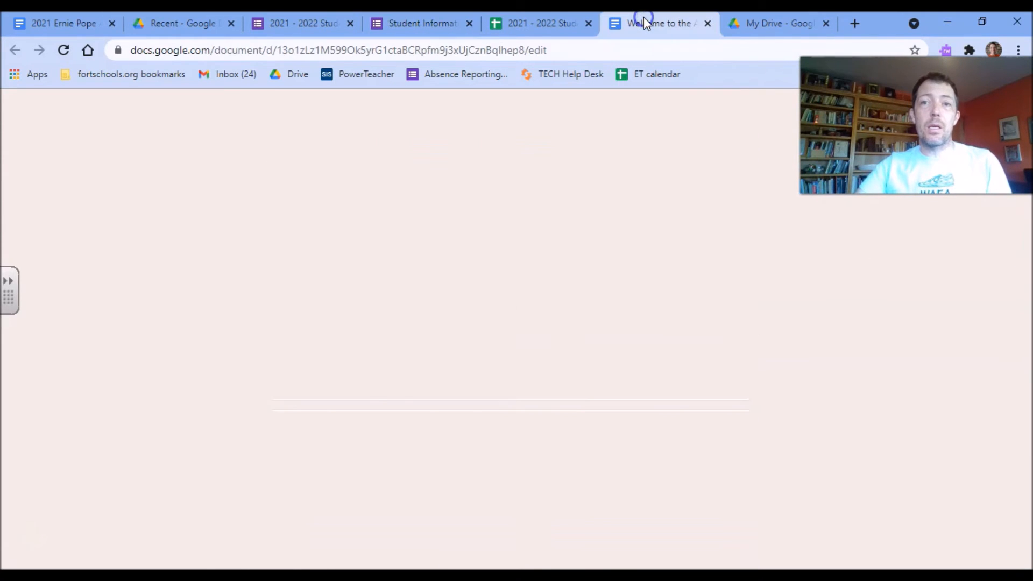
pyautogui.scroll(-1, 502, 257)
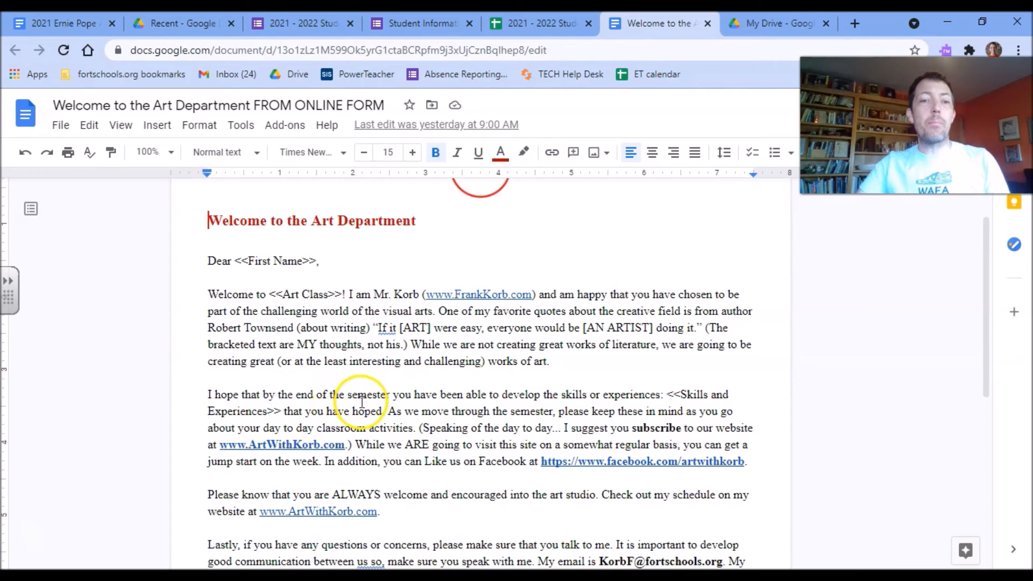
pyautogui.scroll(-1, 469, 371)
pyautogui.scroll(-3, 468, 371)
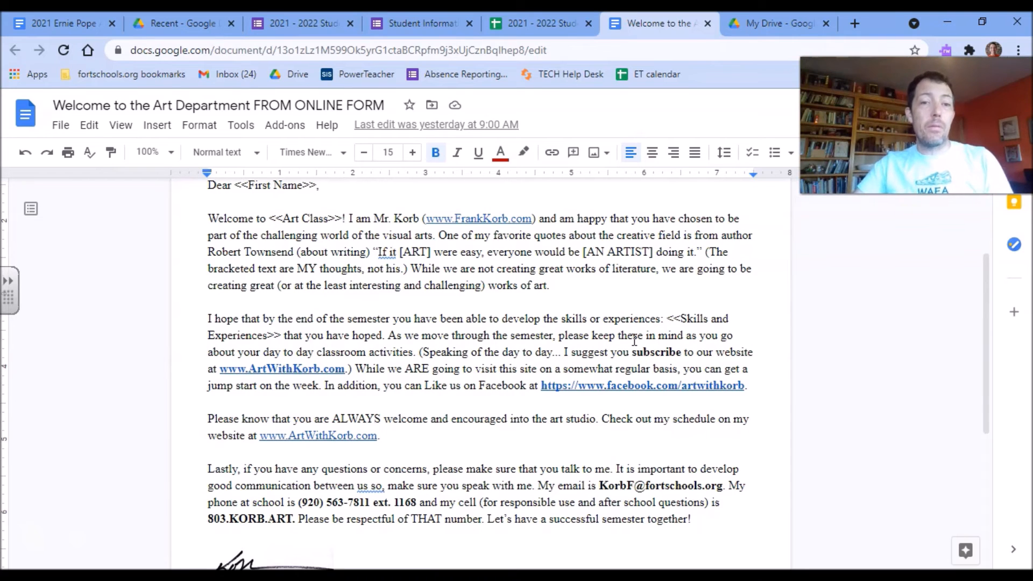
pyautogui.scroll(-3, 411, 349)
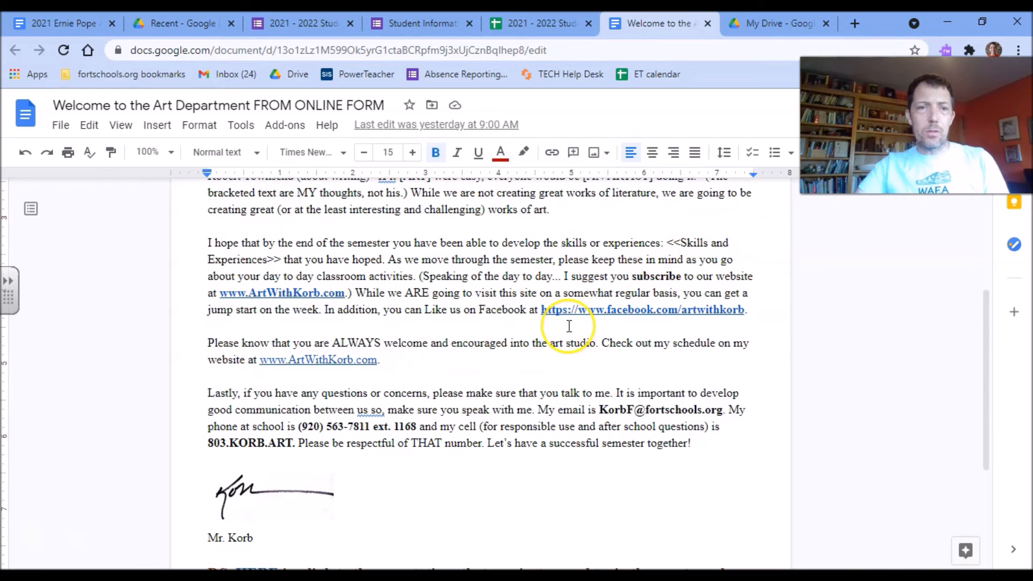
pyautogui.scroll(3, 570, 323)
pyautogui.scroll(3, 569, 325)
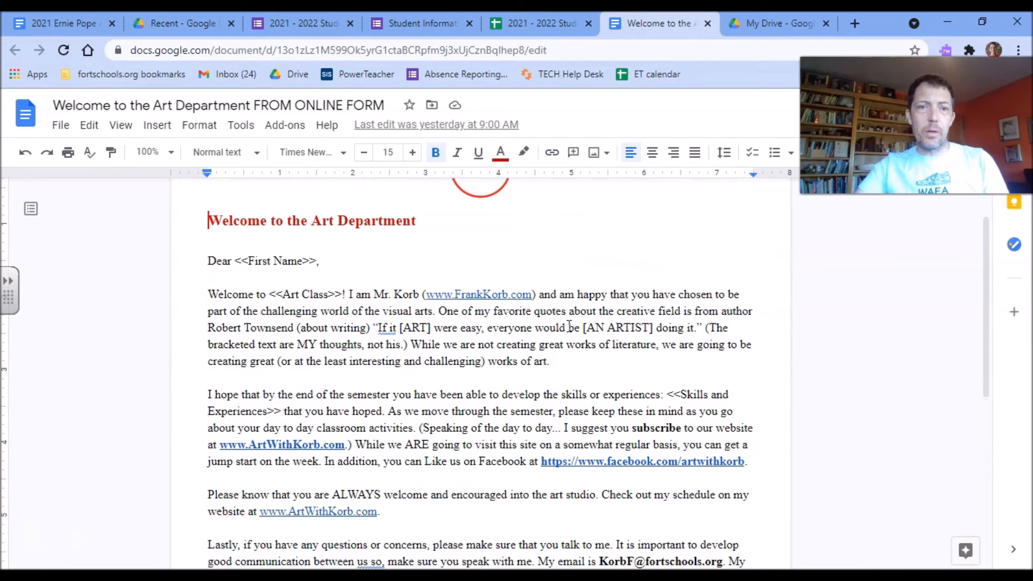
pyautogui.scroll(-3, 371, 291)
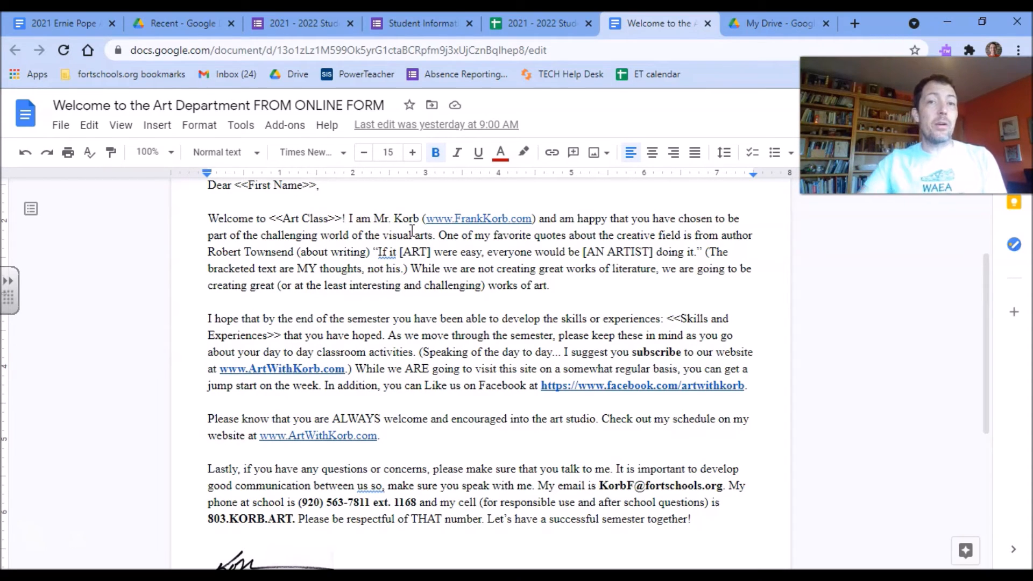
# View the '2021 Ernie Pope Art Show Name Tags' document, then return to the Student Information form.
pyautogui.click(75, 17)
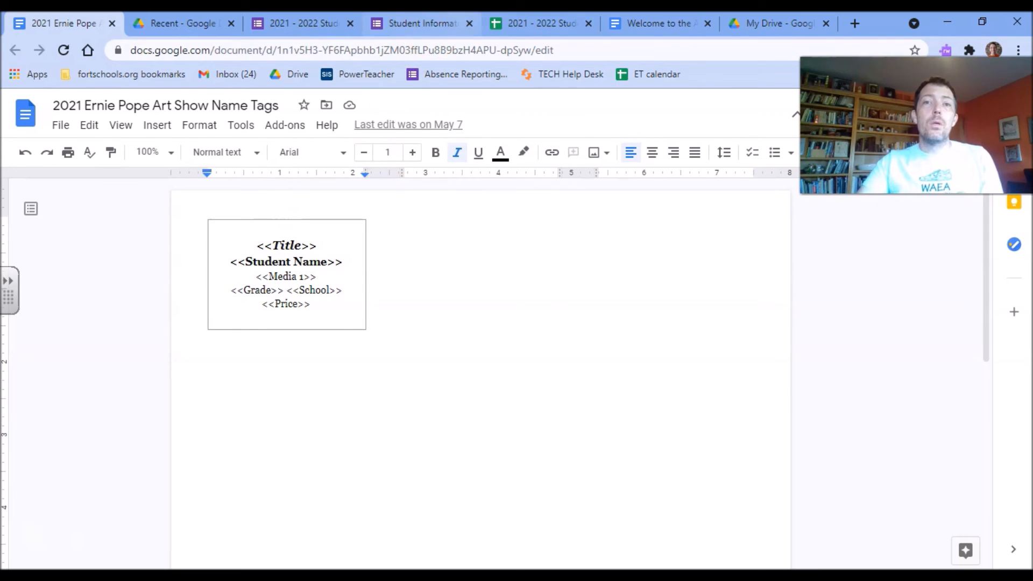
pyautogui.click(410, 23)
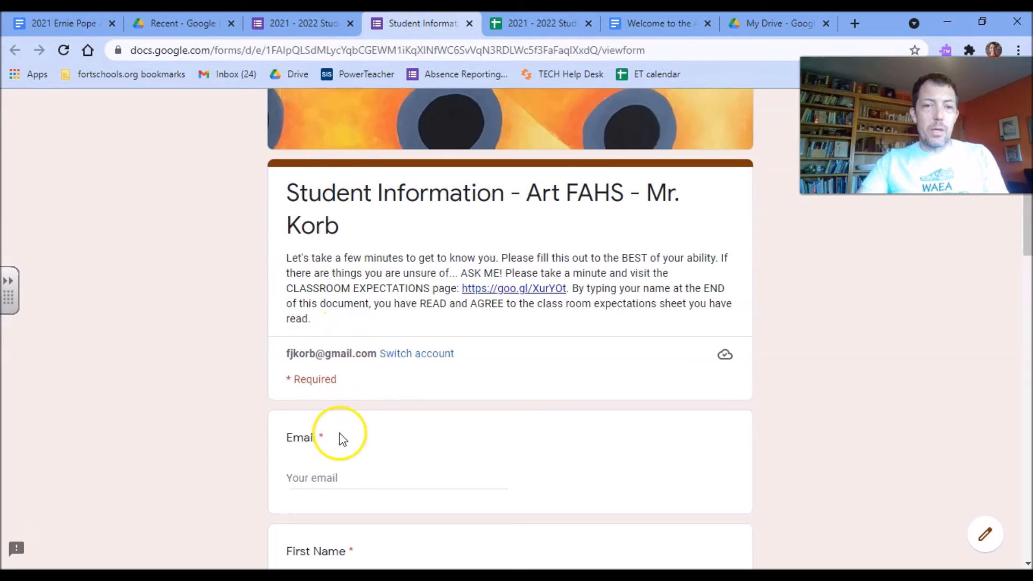
# Enter the respondent's email address and first and last names in the test response.
pyautogui.click(349, 480)
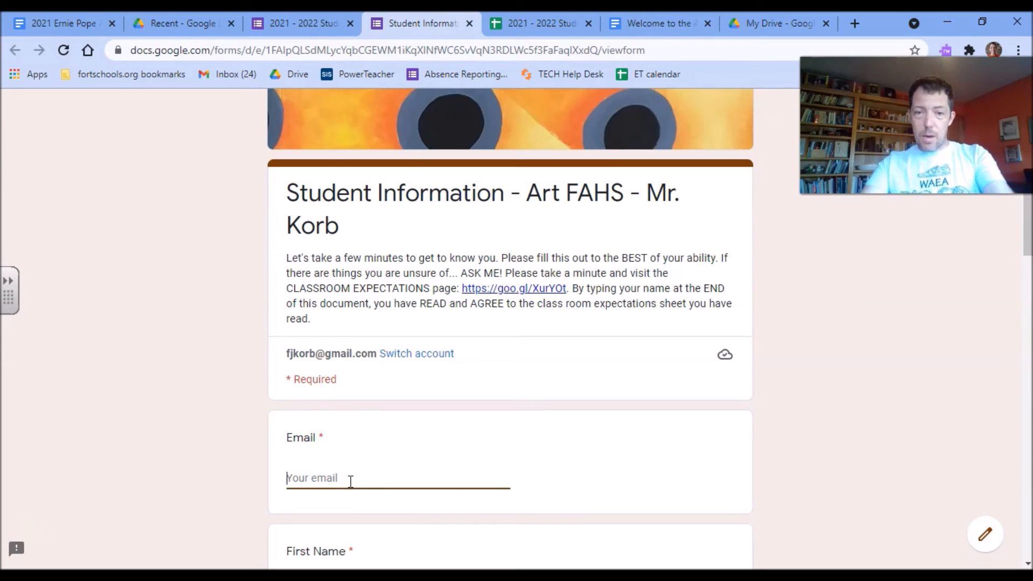
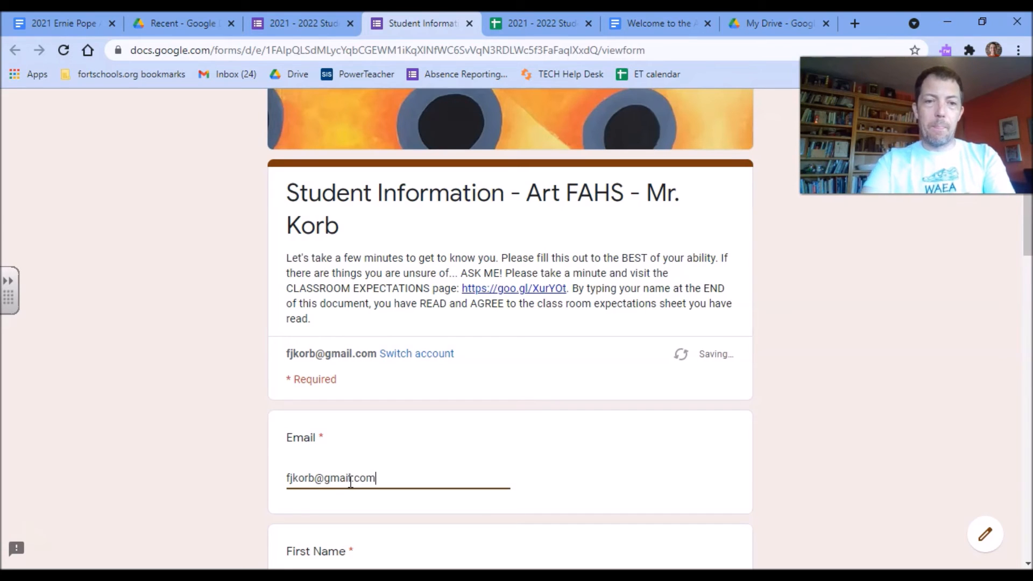
pyautogui.scroll(-2, 623, 357)
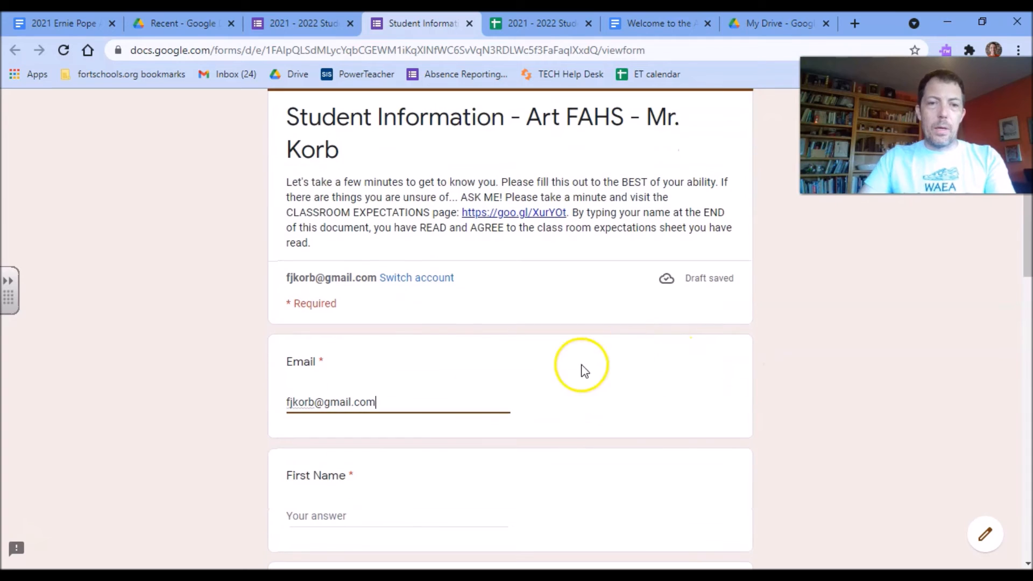
pyautogui.scroll(-2, 378, 505)
pyautogui.click(349, 446)
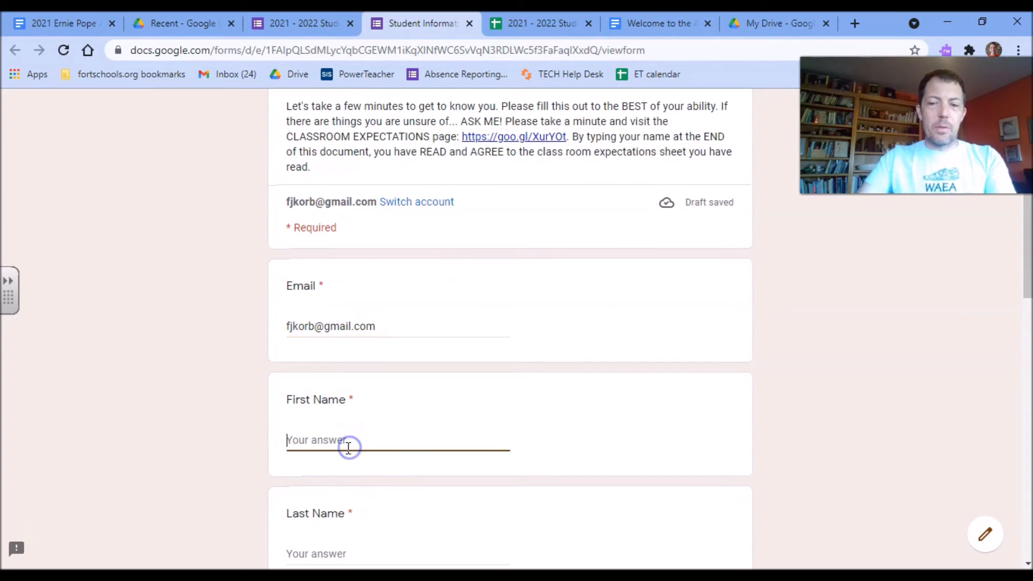
pyautogui.write('Frank Ko')
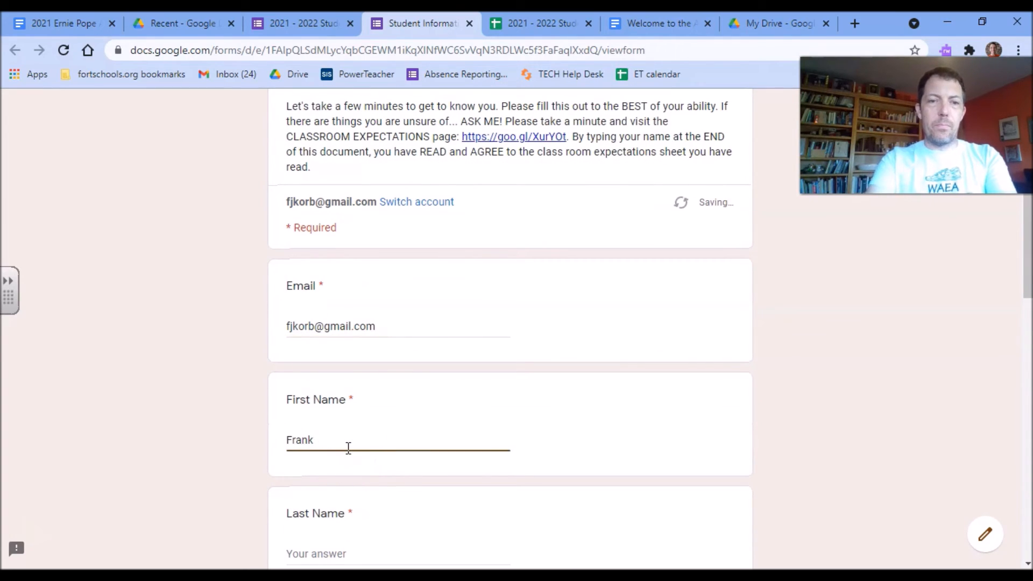
pyautogui.press('Tab')
pyautogui.write('Kor')
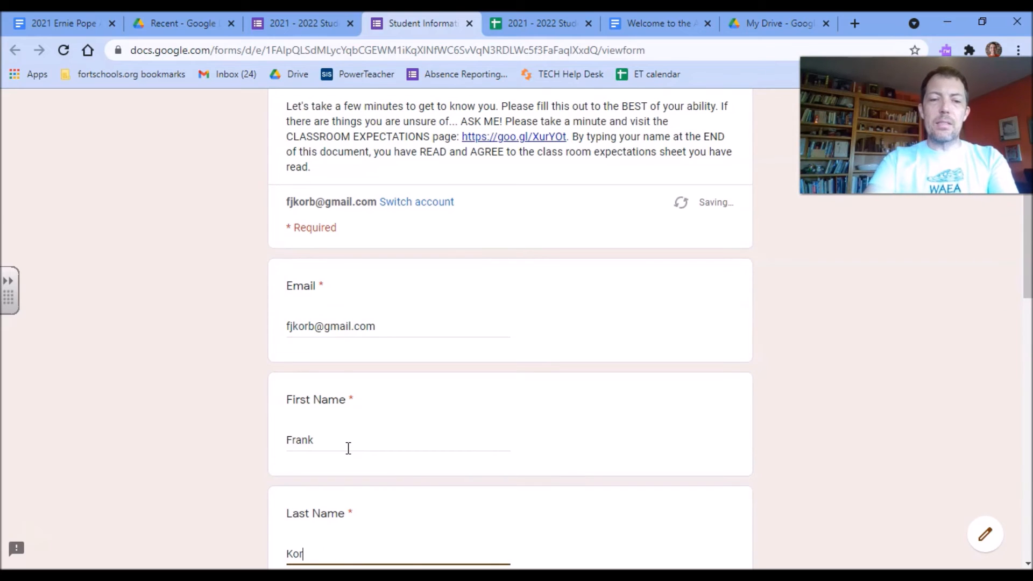
# Choose Art Foundations as the course and A Day - Block 1 as the hour.
pyautogui.scroll(-5, 471, 353)
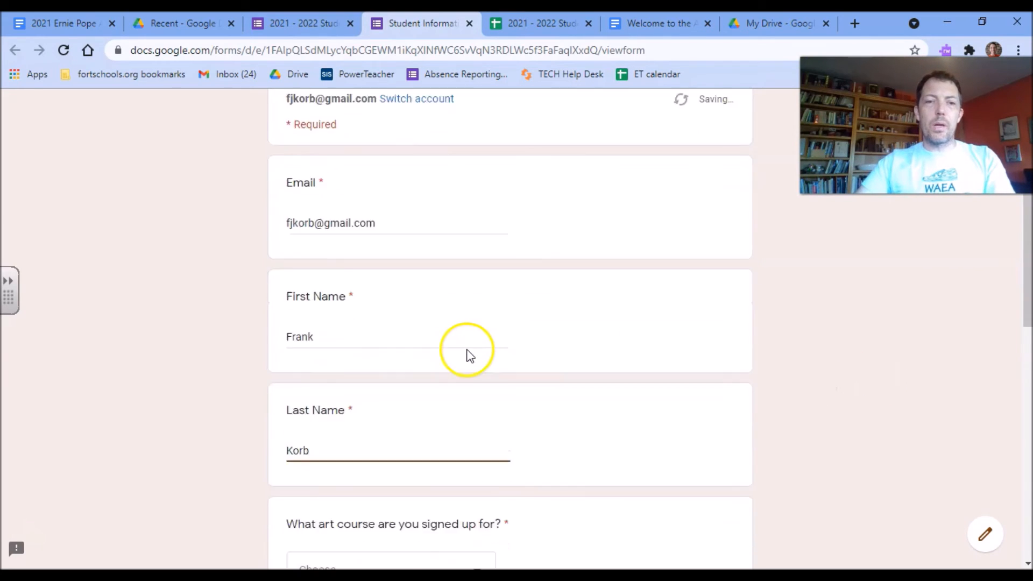
pyautogui.click(422, 374)
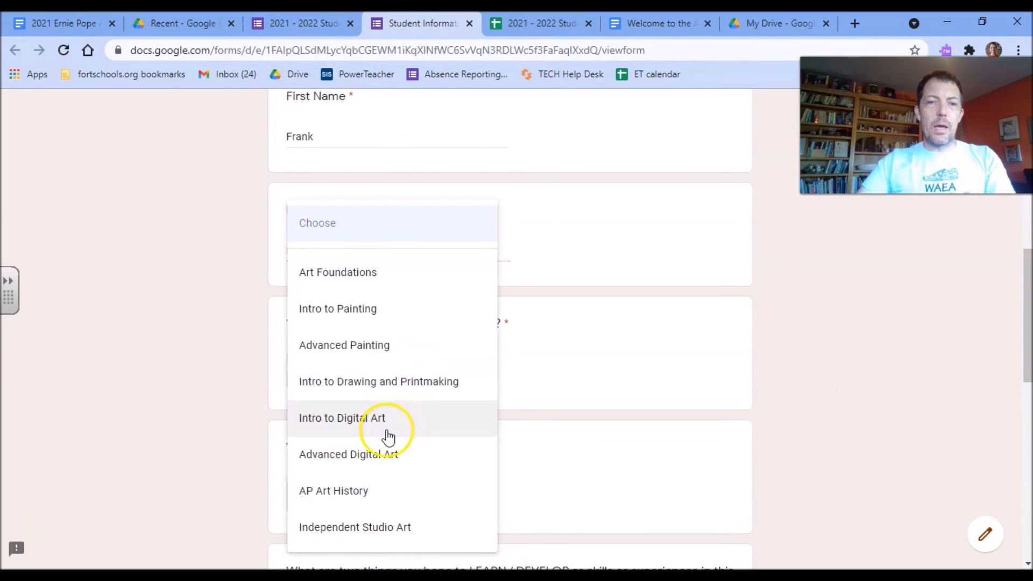
pyautogui.click(337, 273)
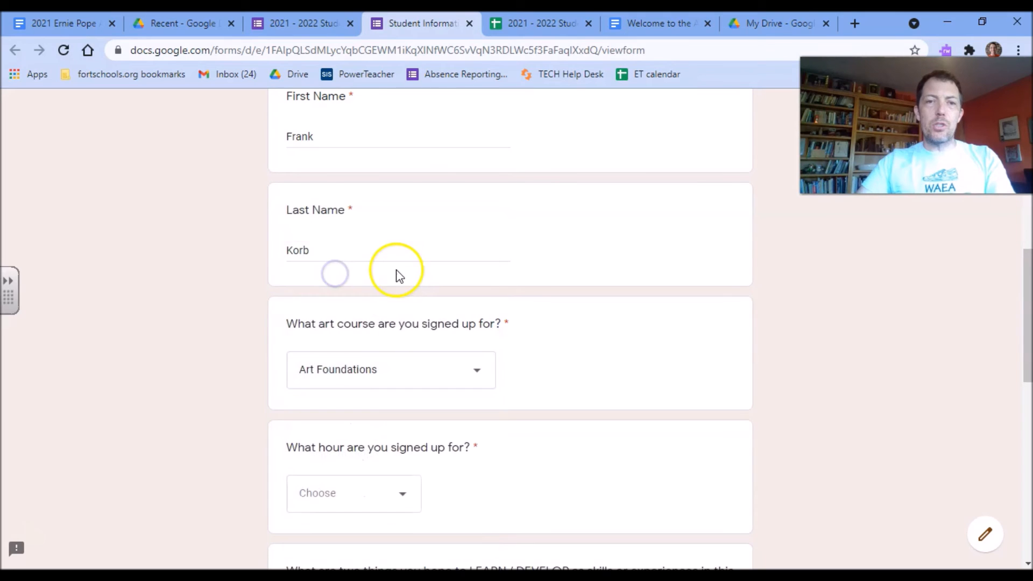
pyautogui.scroll(-4, 393, 272)
pyautogui.click(390, 271)
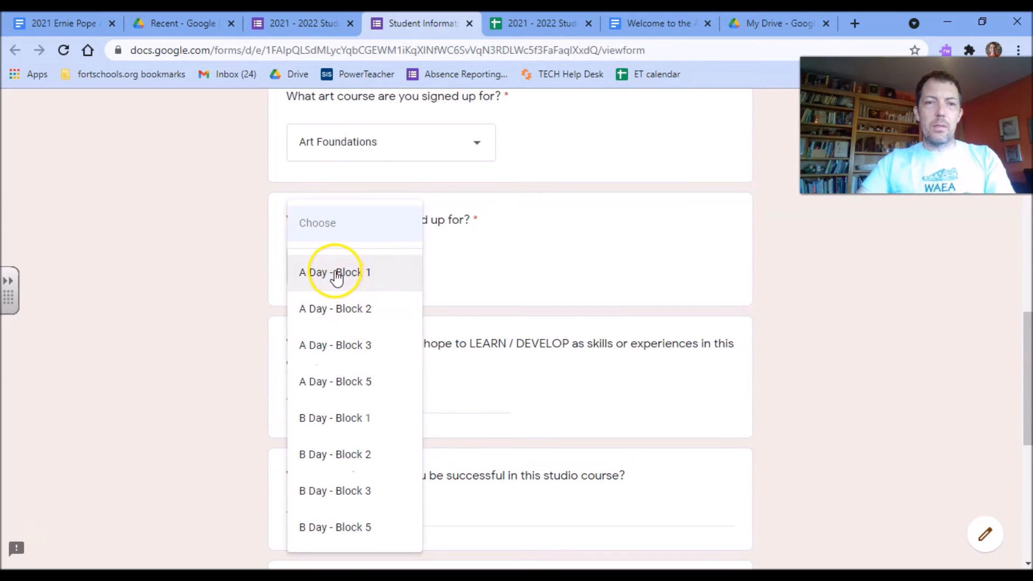
pyautogui.click(333, 270)
pyautogui.scroll(-2, 409, 296)
# Answer learning goals with 'Metals and jump rings' and ask the teacher for all the attention.
pyautogui.click(357, 326)
pyautogui.write('Meta')
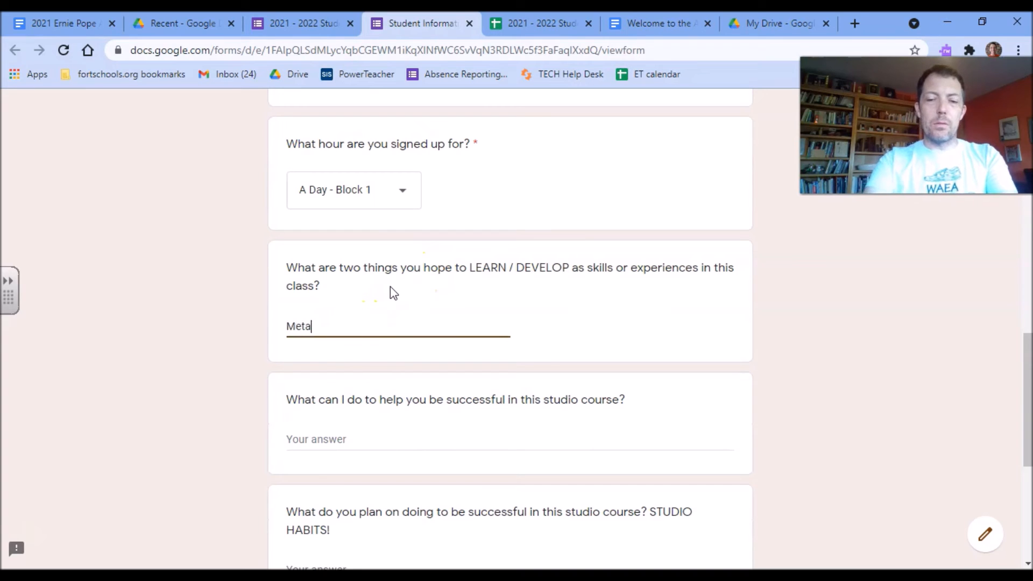
pyautogui.write('ls and ')
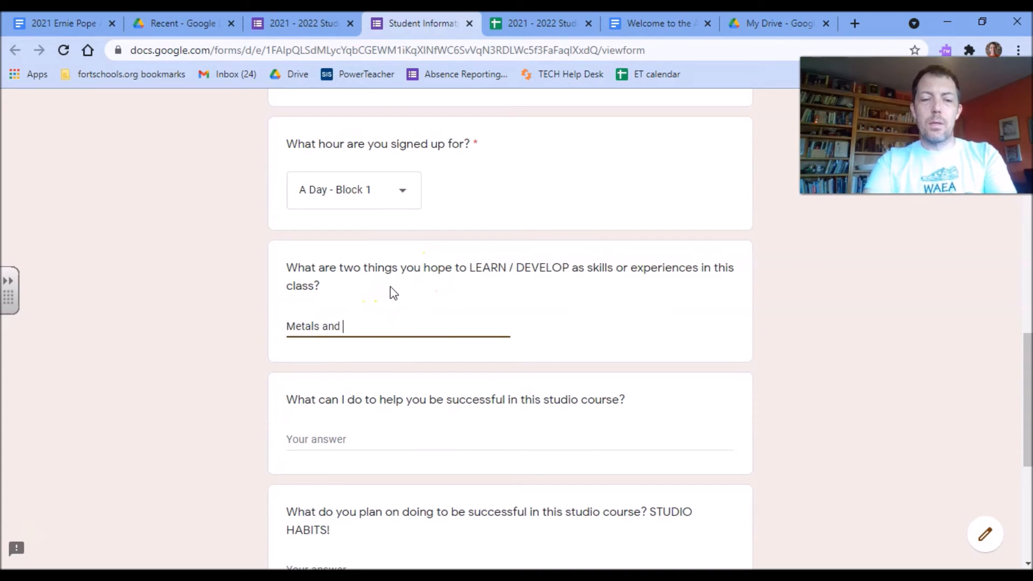
pyautogui.write('jump rings')
pyautogui.click(286, 351)
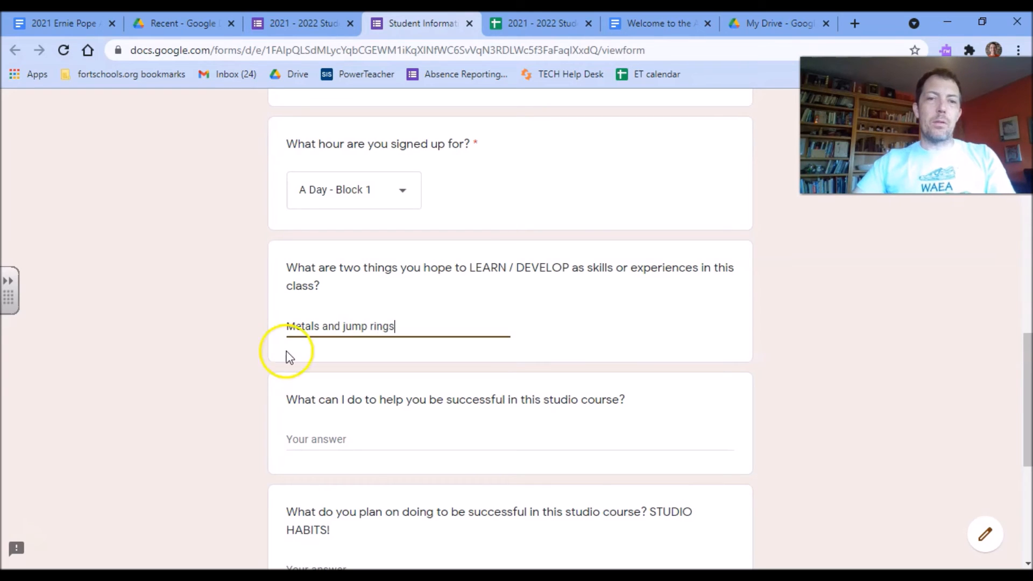
pyautogui.scroll(-1, 320, 350)
pyautogui.click(329, 362)
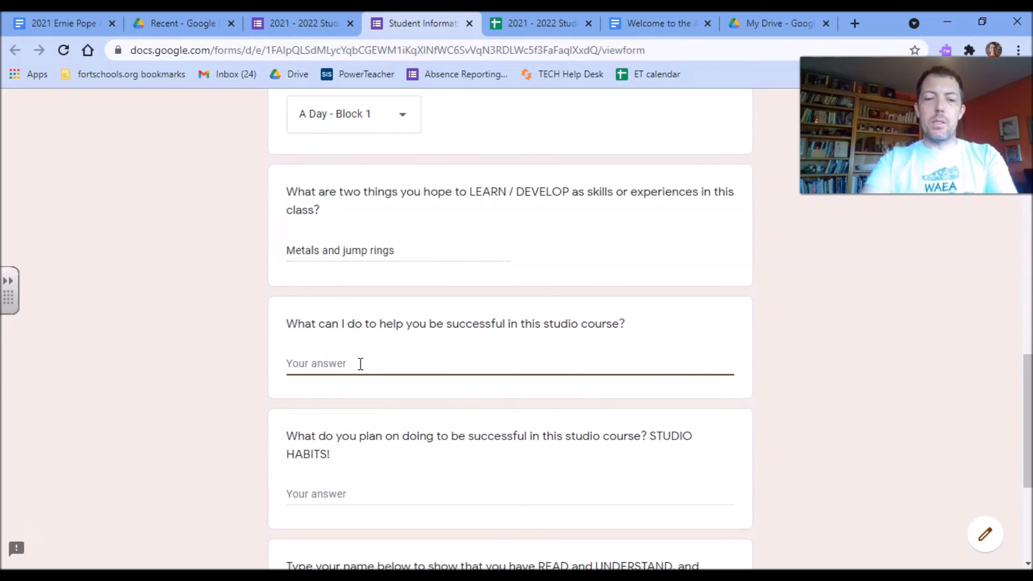
pyautogui.write('Gibe me ')
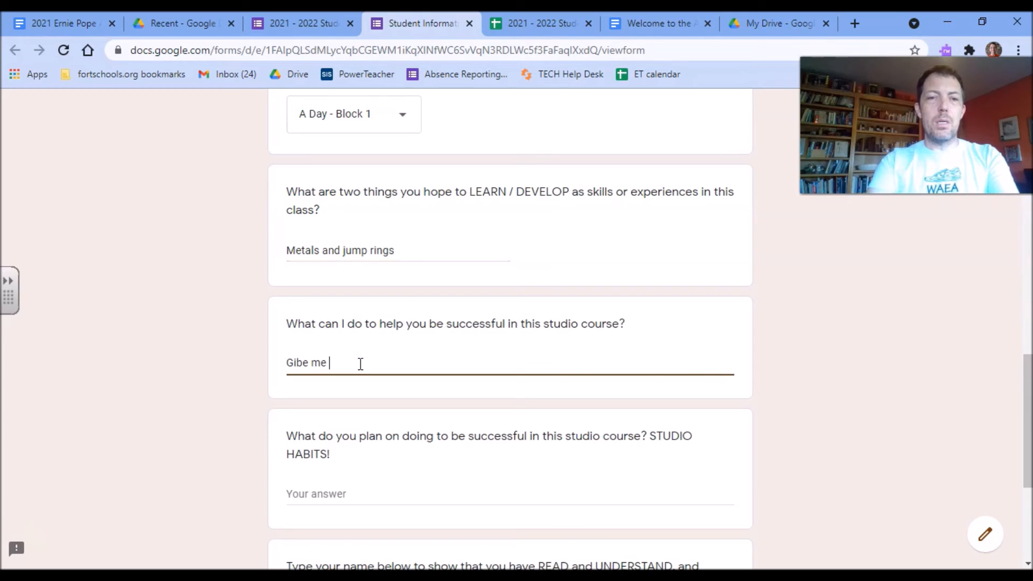
pyautogui.write('ve ')
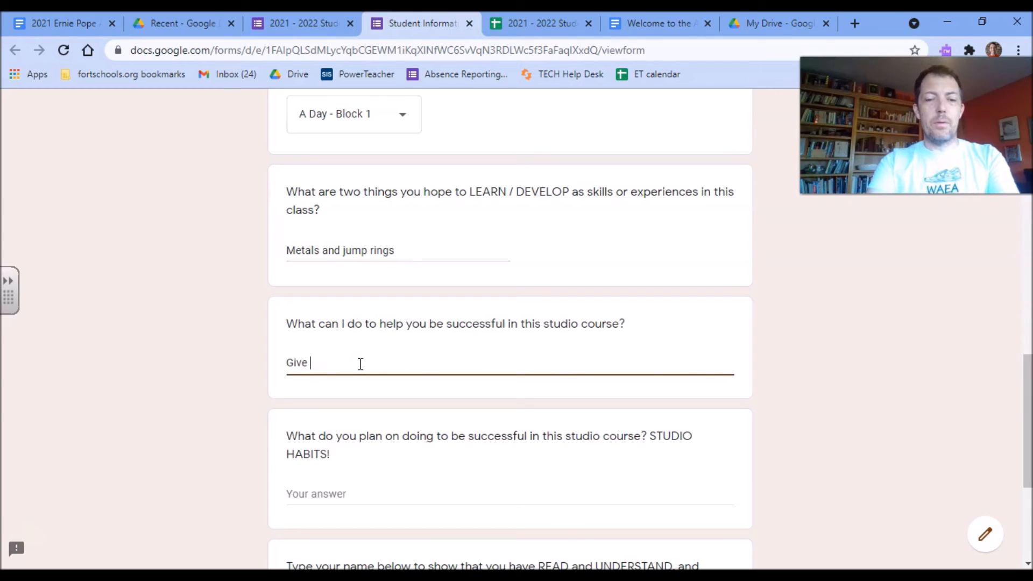
pyautogui.write('me all the attention')
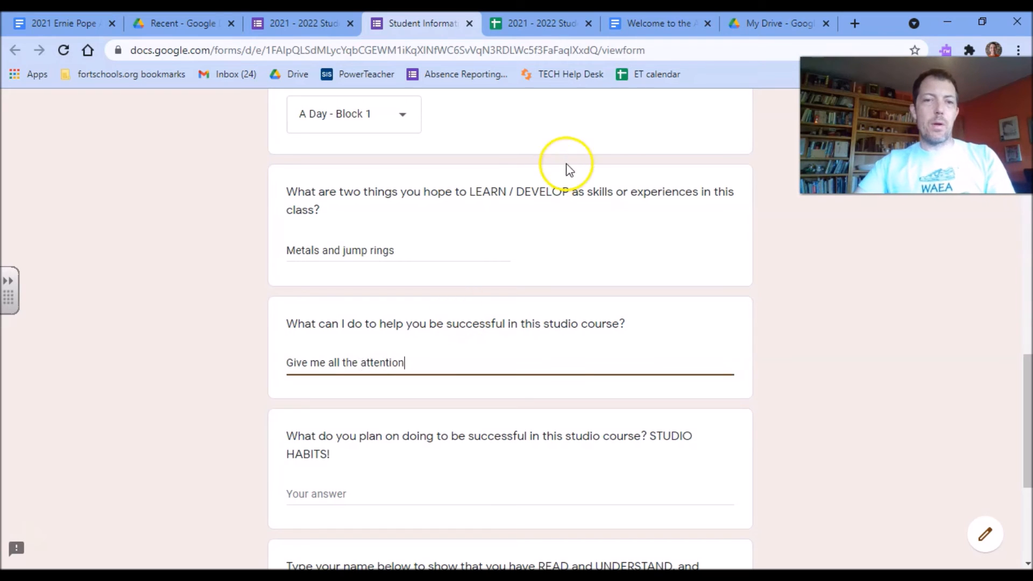
# Answer studio habits with 'Be there every day', sign with the student's name, and submit.
pyautogui.click(316, 483)
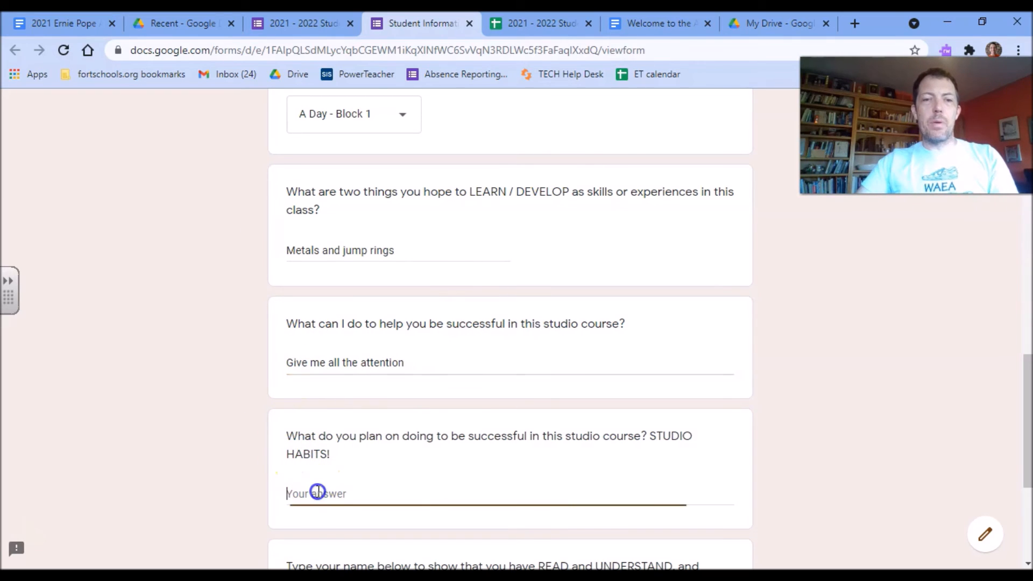
pyautogui.write('Be there every day')
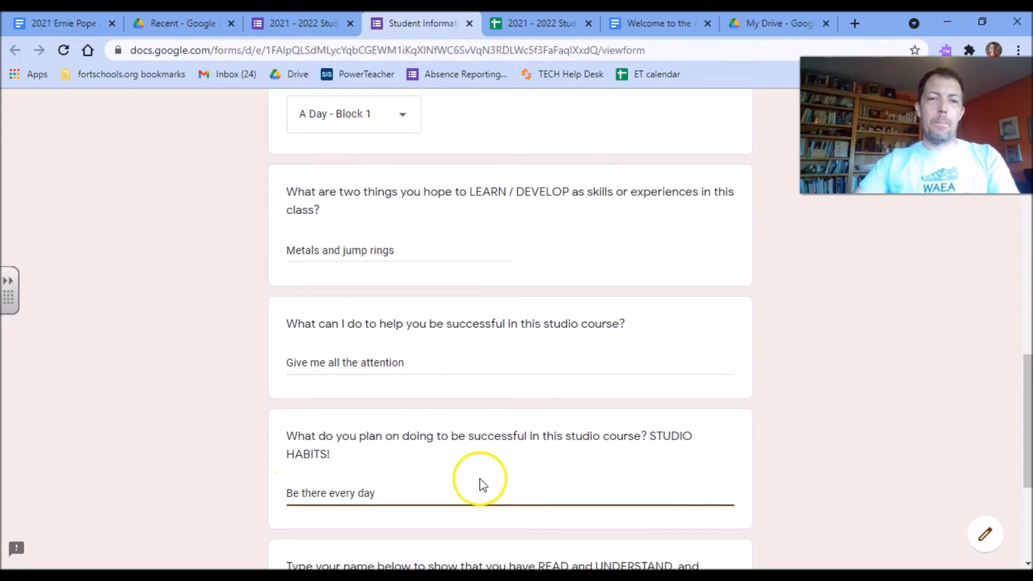
pyautogui.scroll(-4, 460, 362)
pyautogui.click(339, 417)
pyautogui.write('Frank Korb')
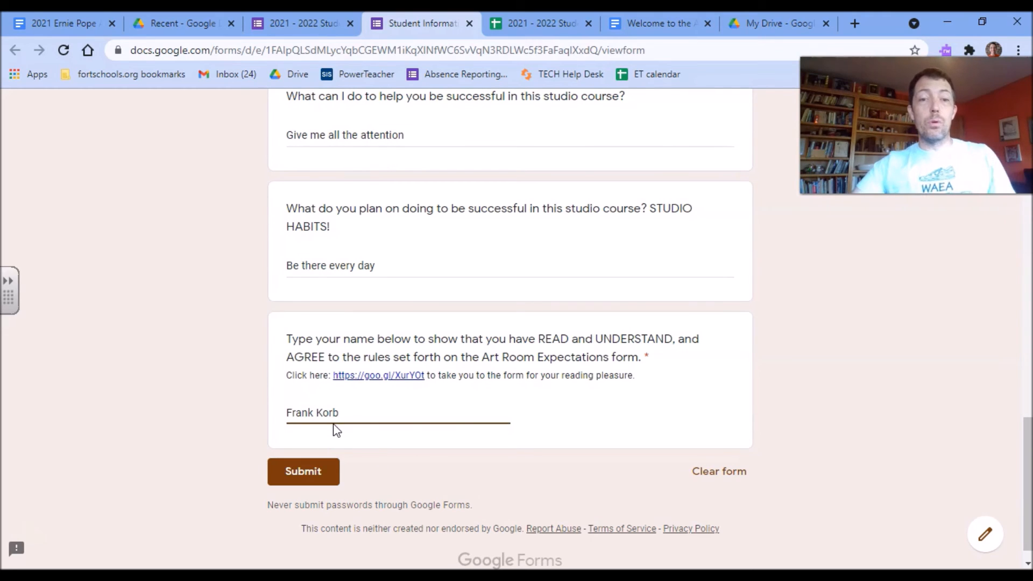
pyautogui.click(316, 468)
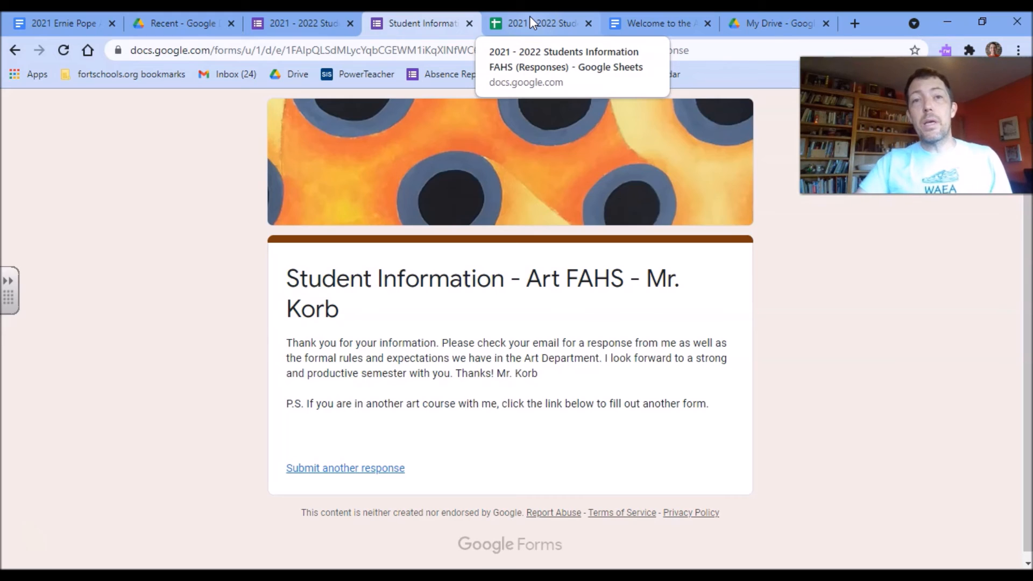
# Open the responses sheet, close AutoCrat, scroll to the merge columns and select the L2 URL.
pyautogui.click(529, 15)
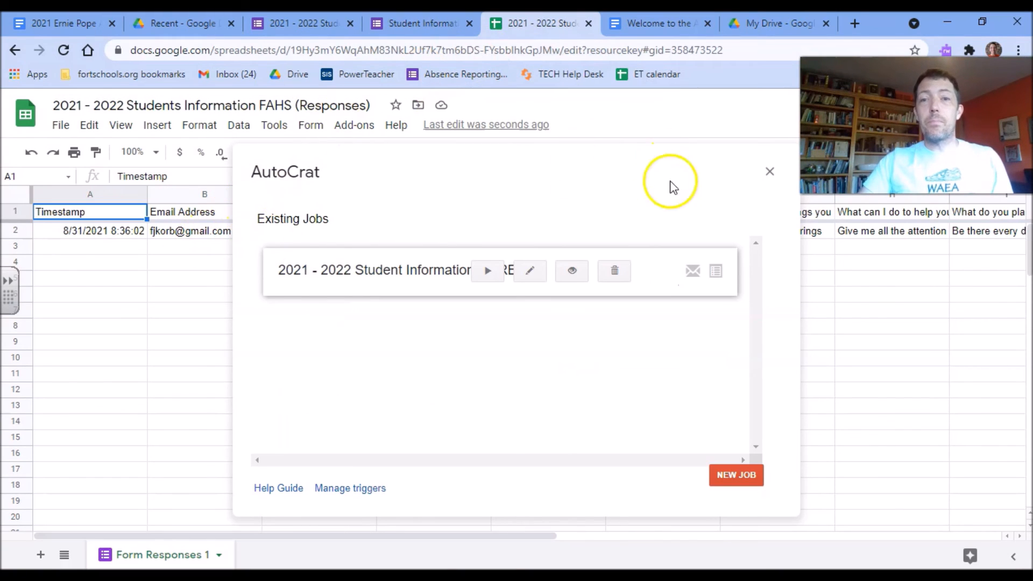
pyautogui.click(766, 171)
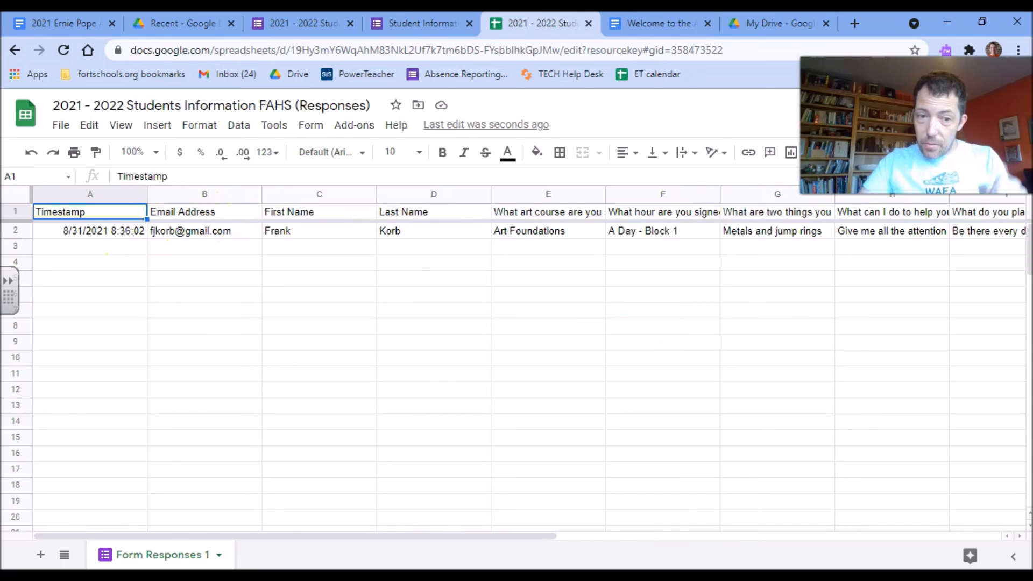
pyautogui.moveTo(354, 541); pyautogui.dragTo(763, 558)
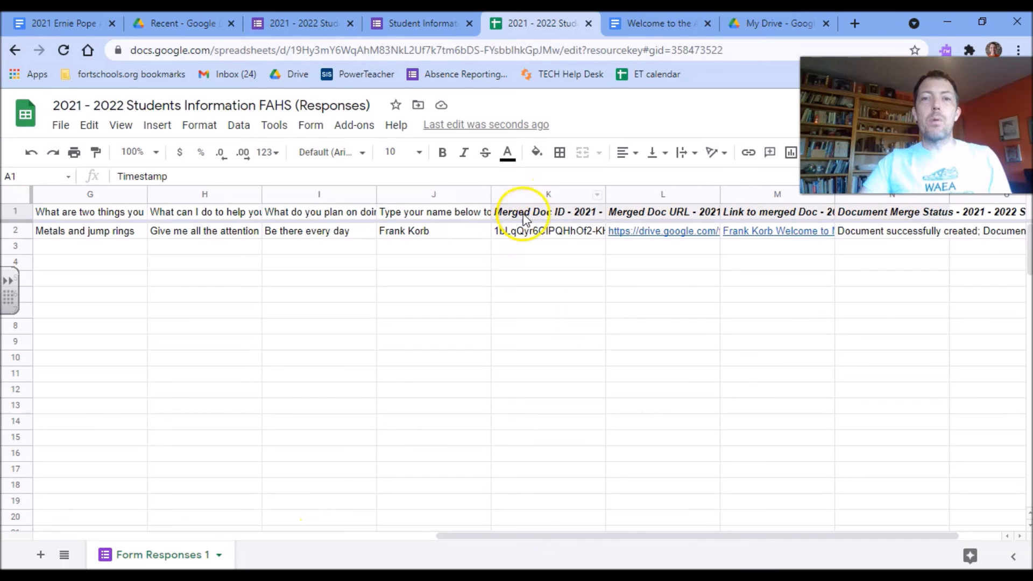
pyautogui.moveTo(614, 229)
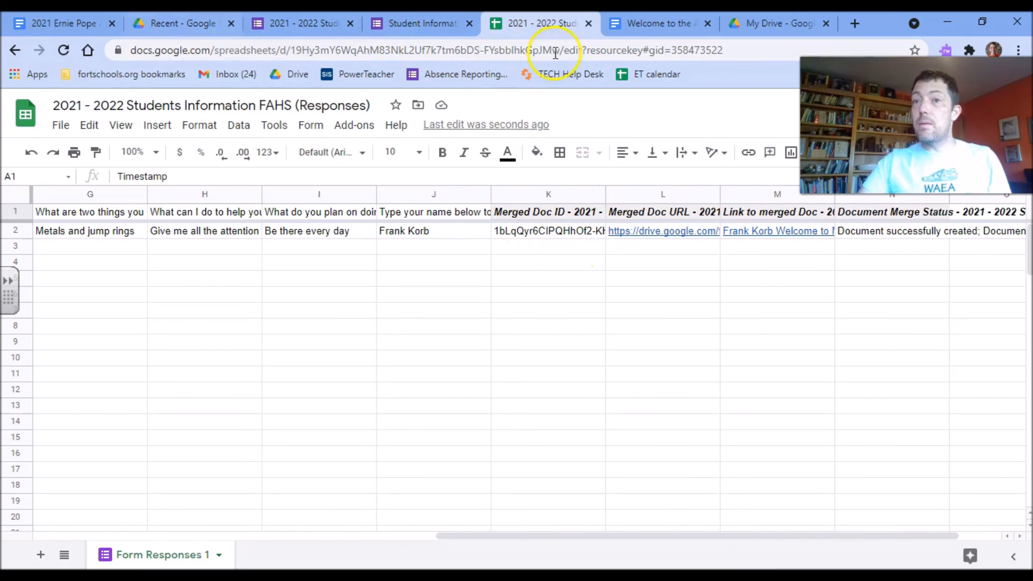
pyautogui.click(761, 22)
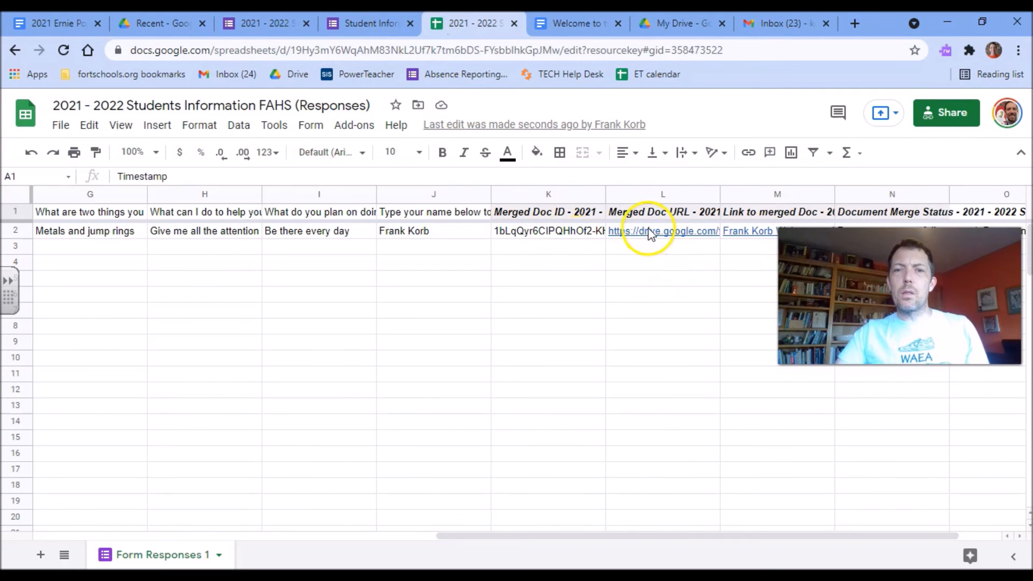
pyautogui.moveTo(648, 243)
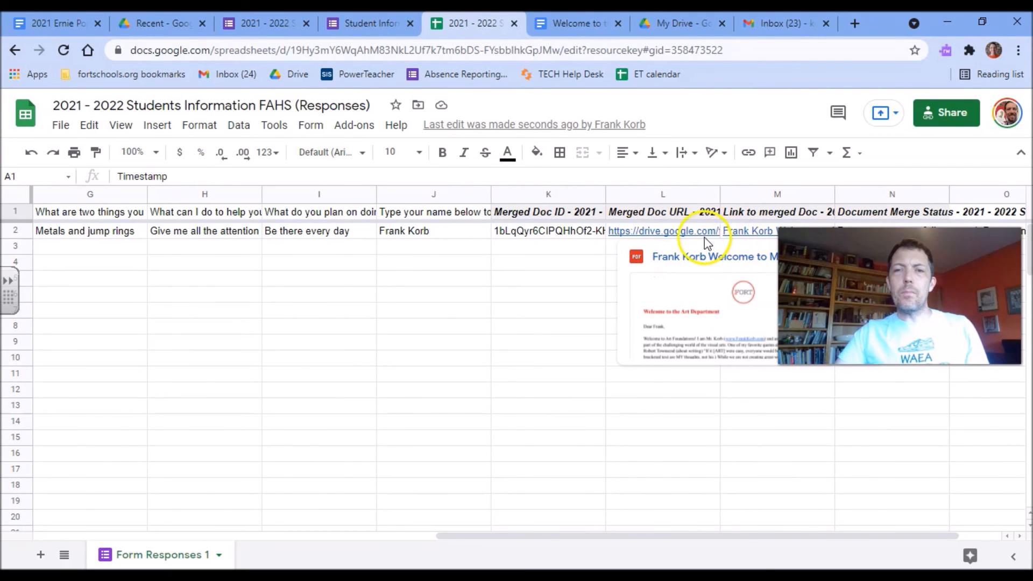
pyautogui.click(680, 234)
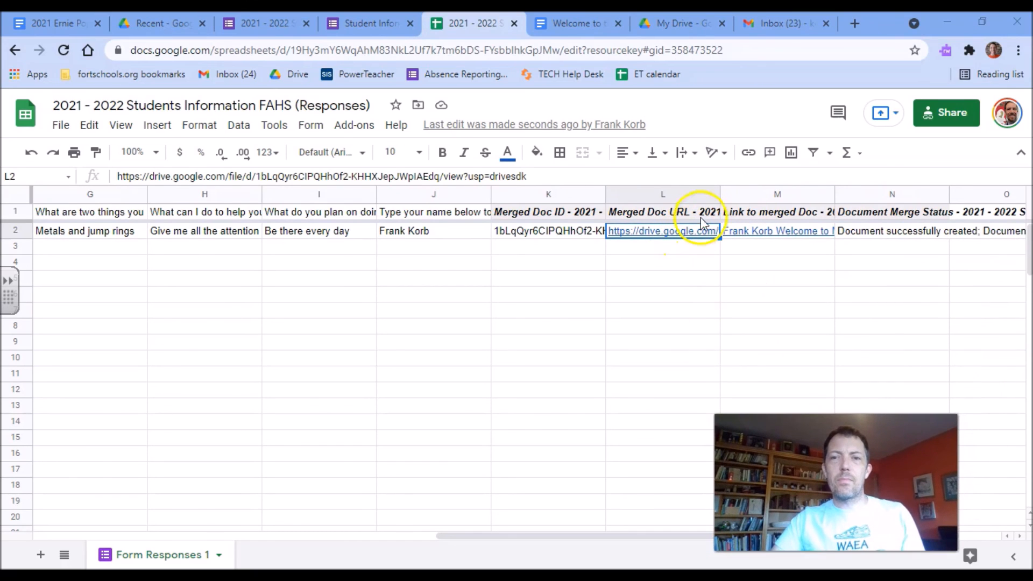
# Open the merged welcome letter PDF from the L2 link preview and scroll through it.
pyautogui.moveTo(691, 237)
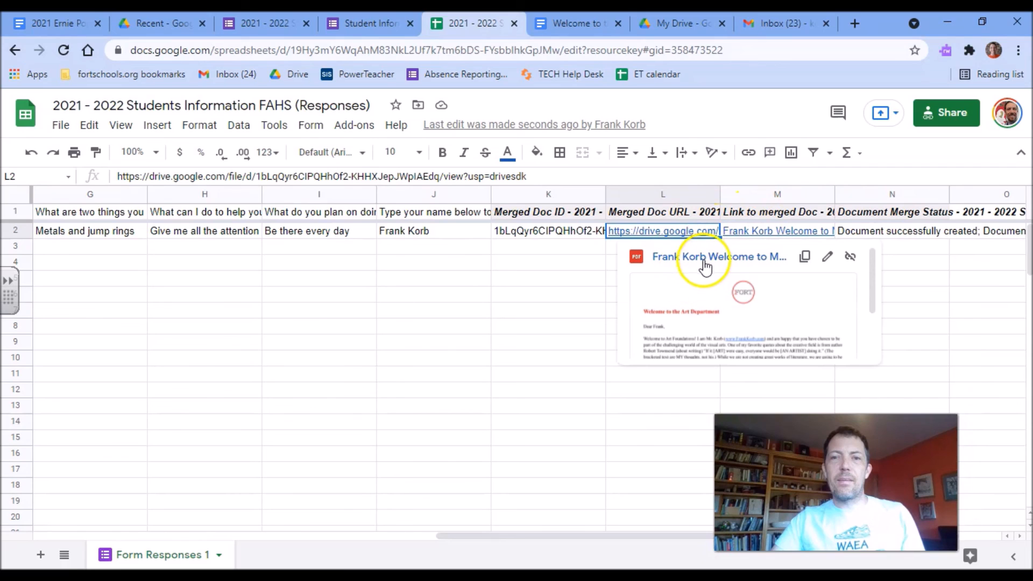
pyautogui.click(706, 262)
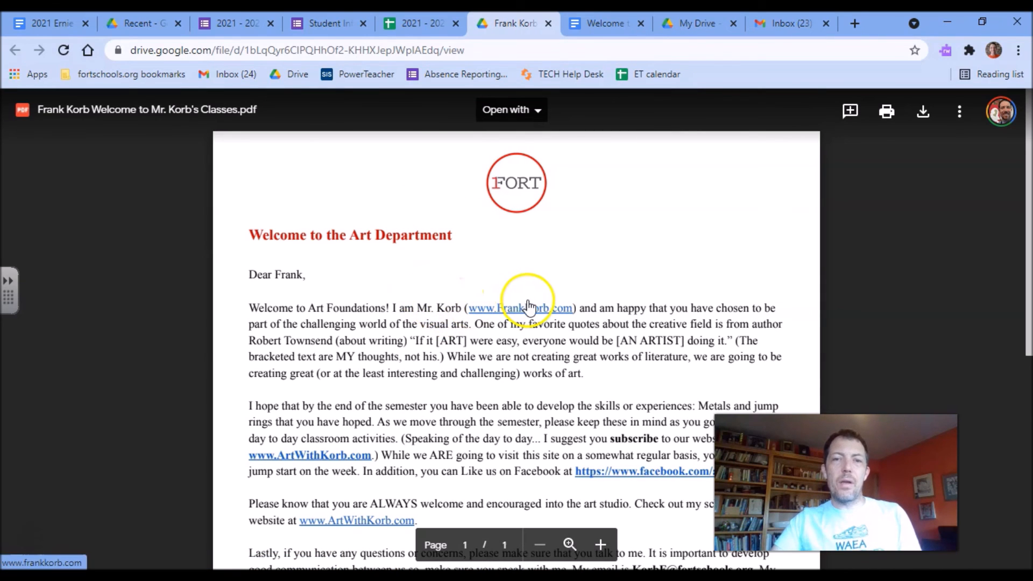
pyautogui.scroll(-2, 524, 307)
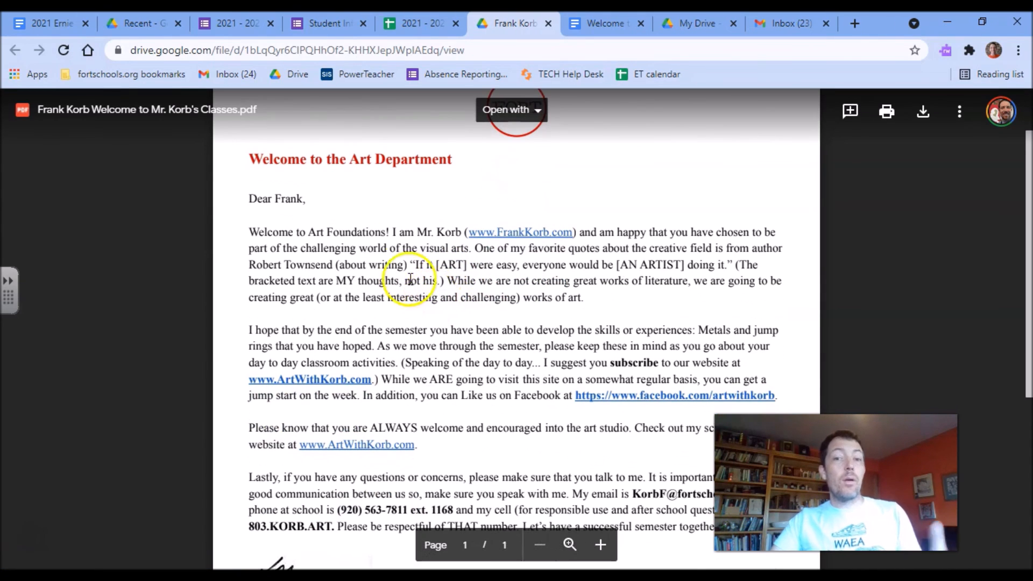
pyautogui.scroll(-1, 358, 263)
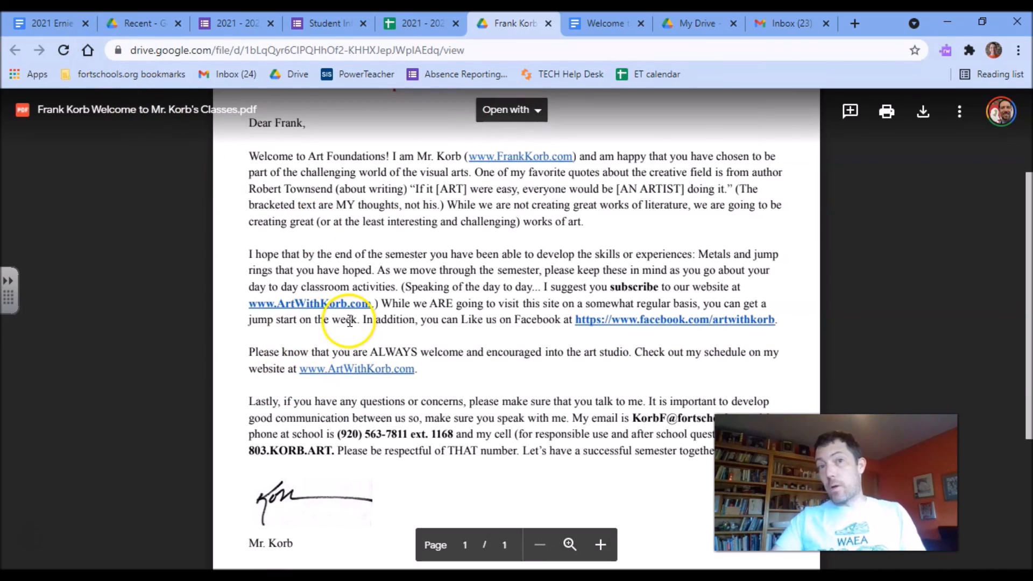